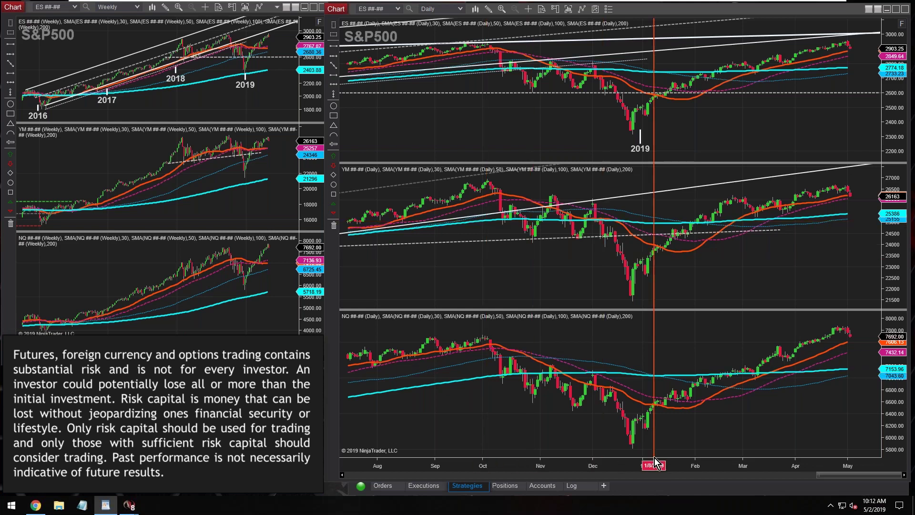
Leave the Market Observations workspace, saving it, and bring up the workspace with the CL 5 Range chart
click(642, 485)
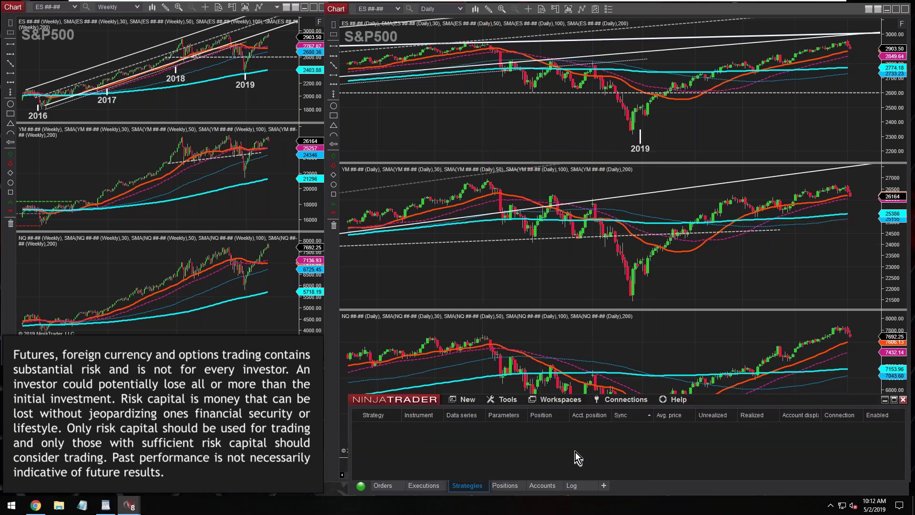
click(555, 403)
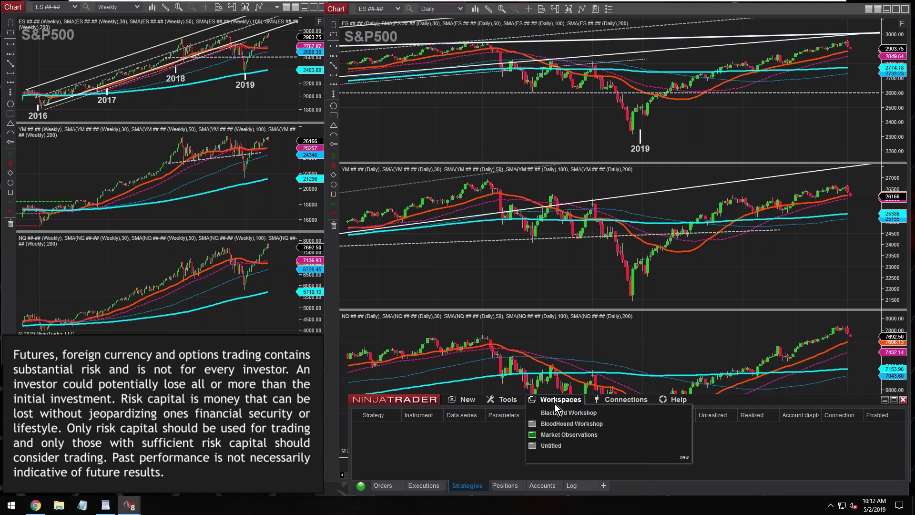
mouse_move(641, 439)
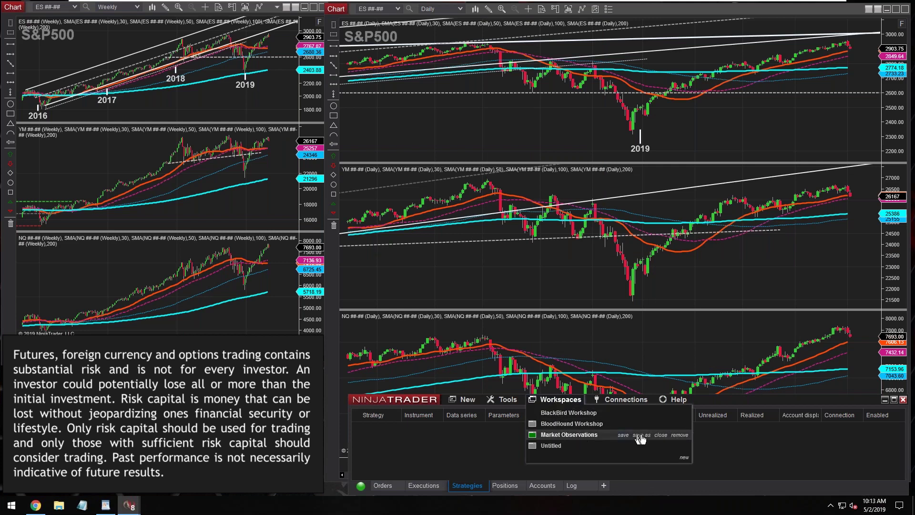
click(640, 435)
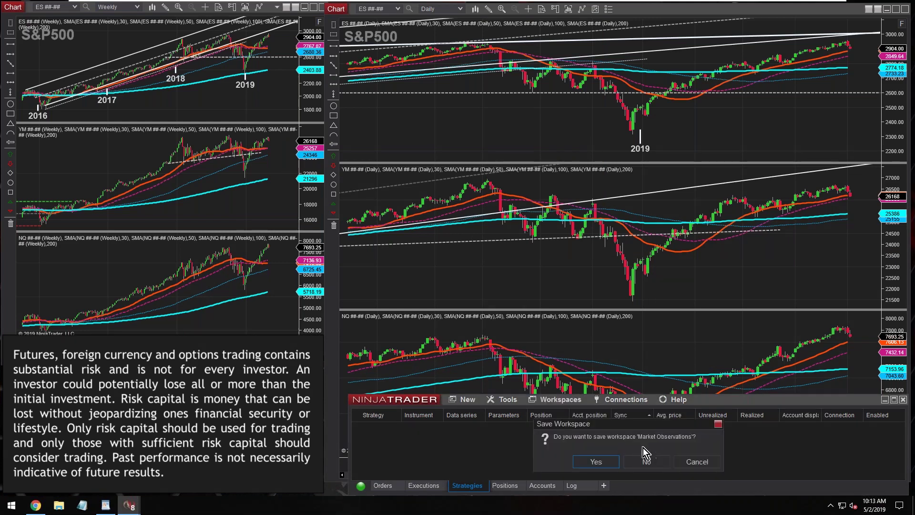
click(600, 466)
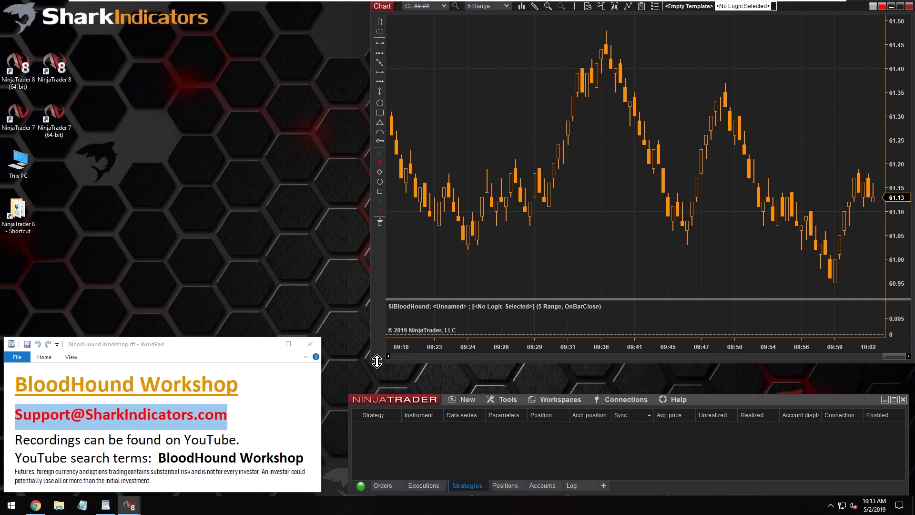
Make the CL chart window slightly taller and add an Indicator Slope solver to the chart's empty BloodHound template
drag(376, 360, 377, 380)
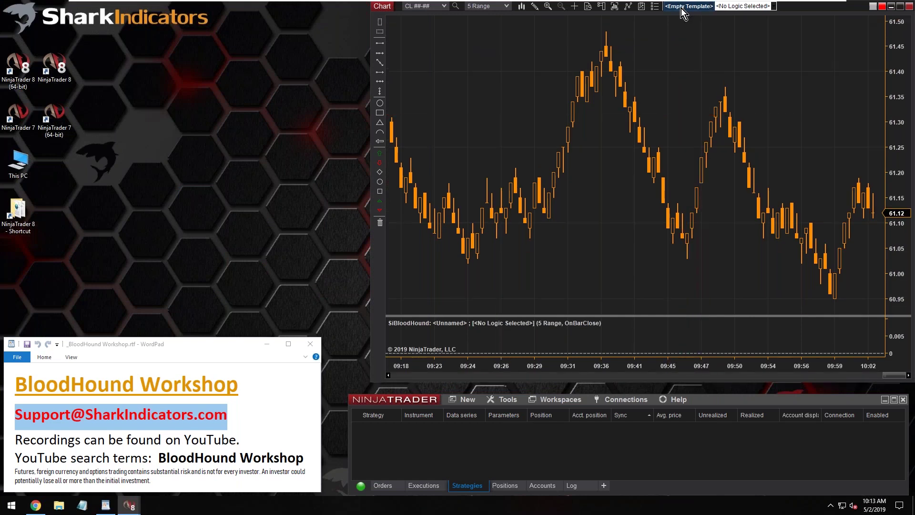
click(687, 6)
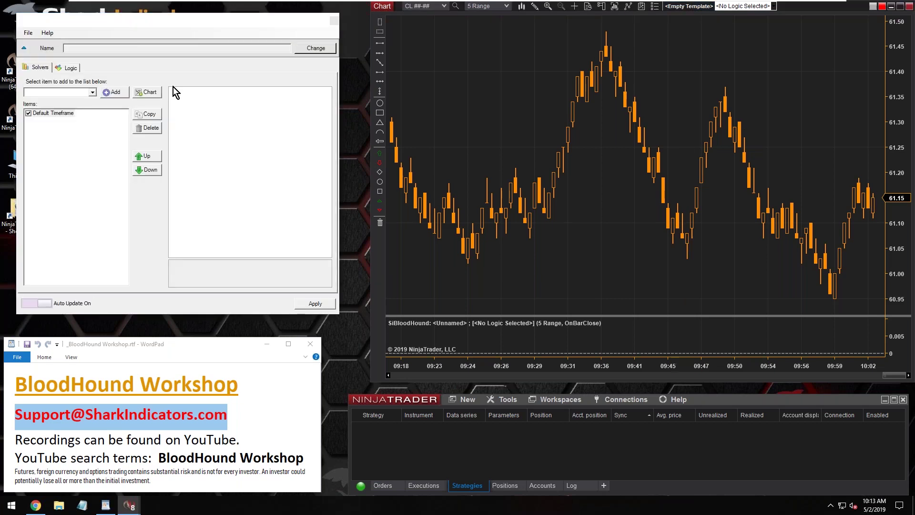
click(92, 92)
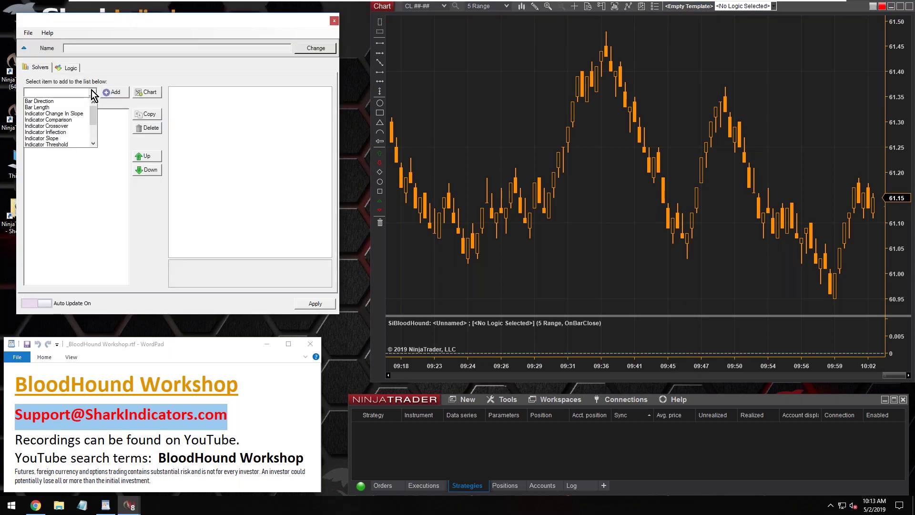
click(47, 138)
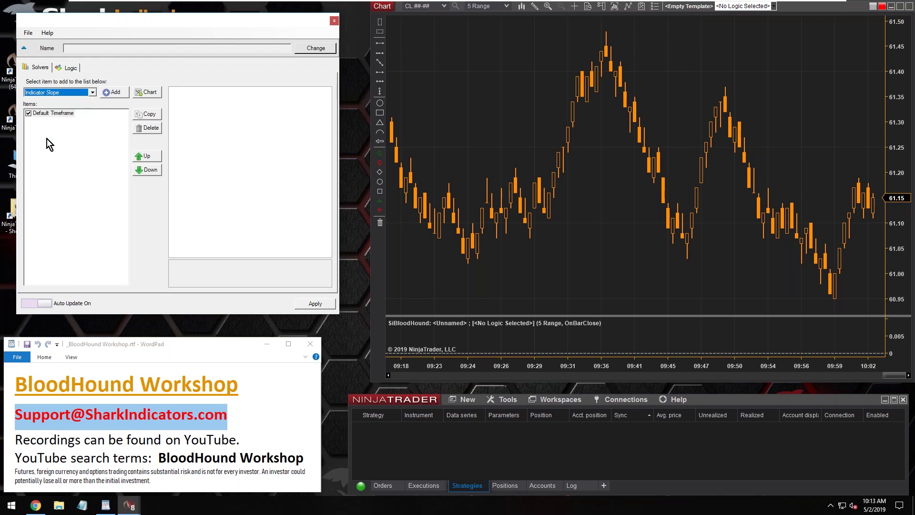
click(114, 93)
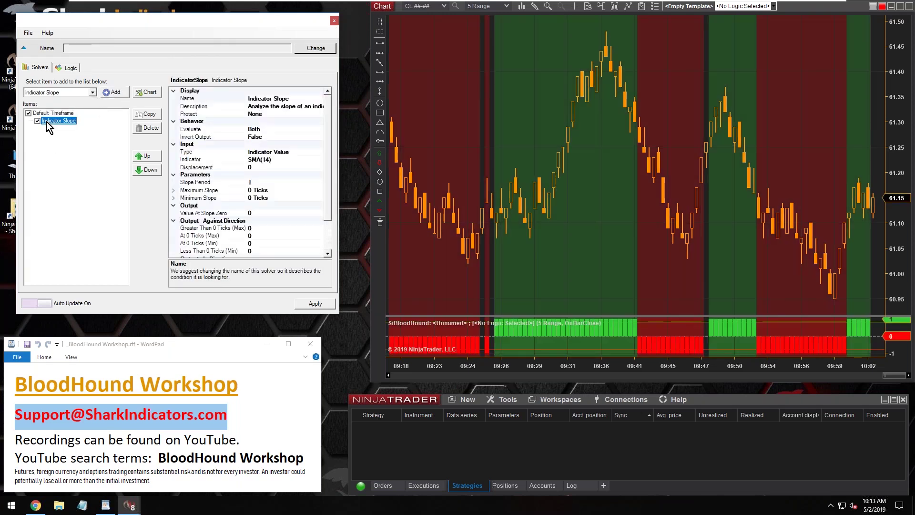
Add an extra 1 Minute chart to the BloodHound template and set its instrument to ES 06-19 Globex
click(151, 94)
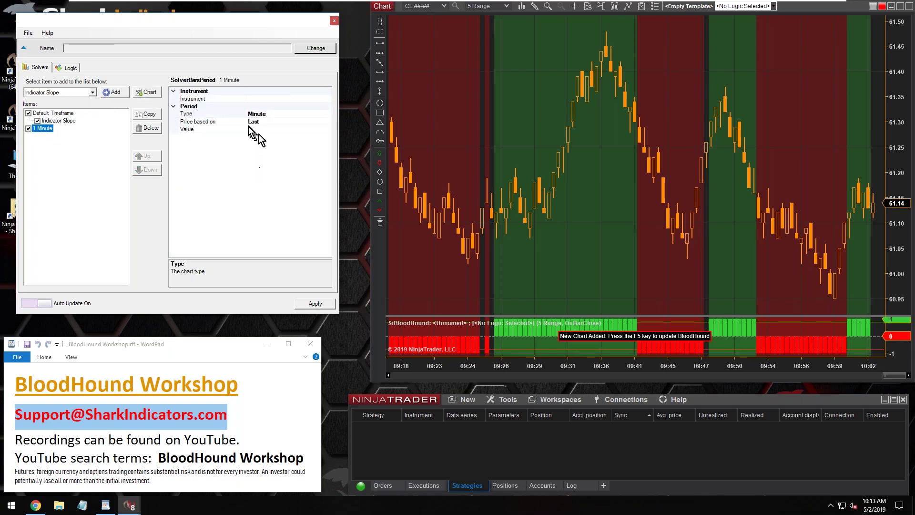
click(183, 99)
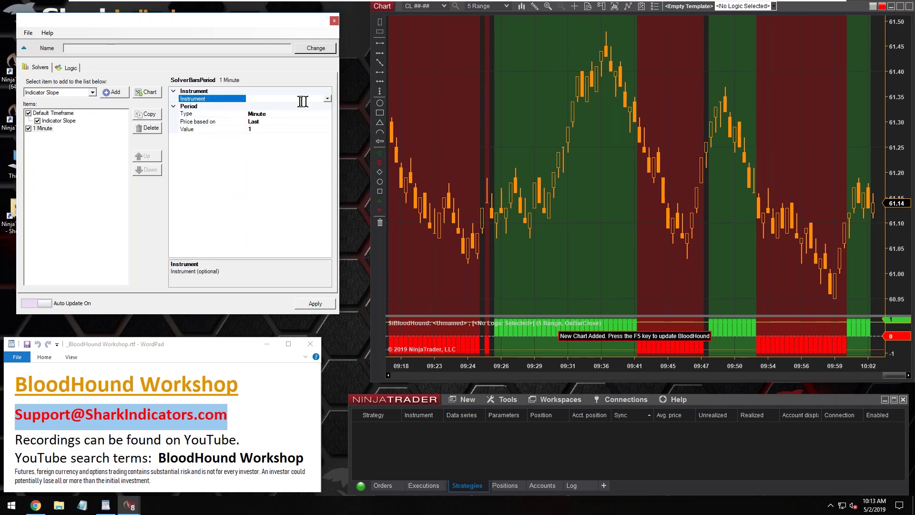
click(328, 99)
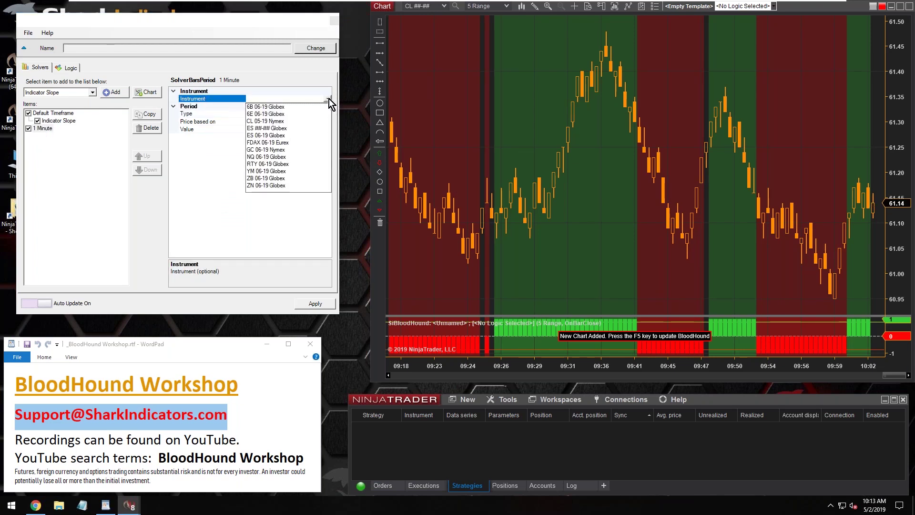
click(361, 59)
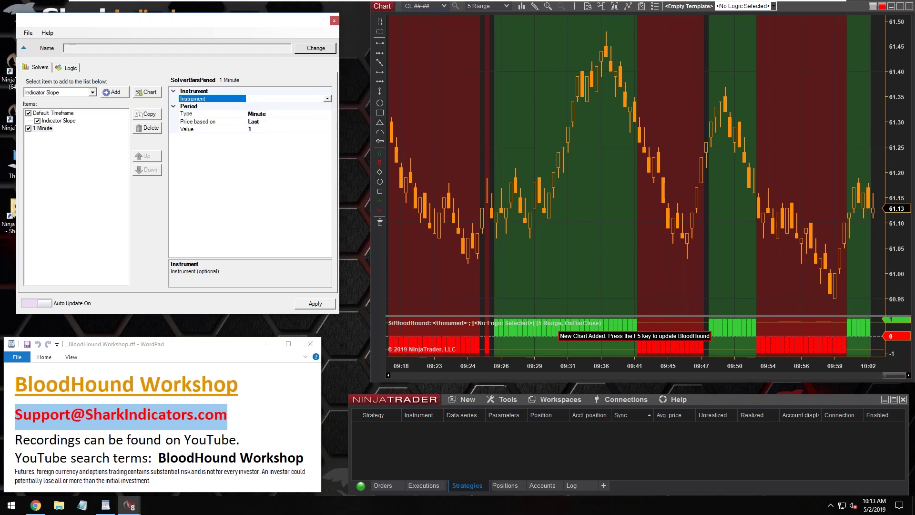
click(406, 15)
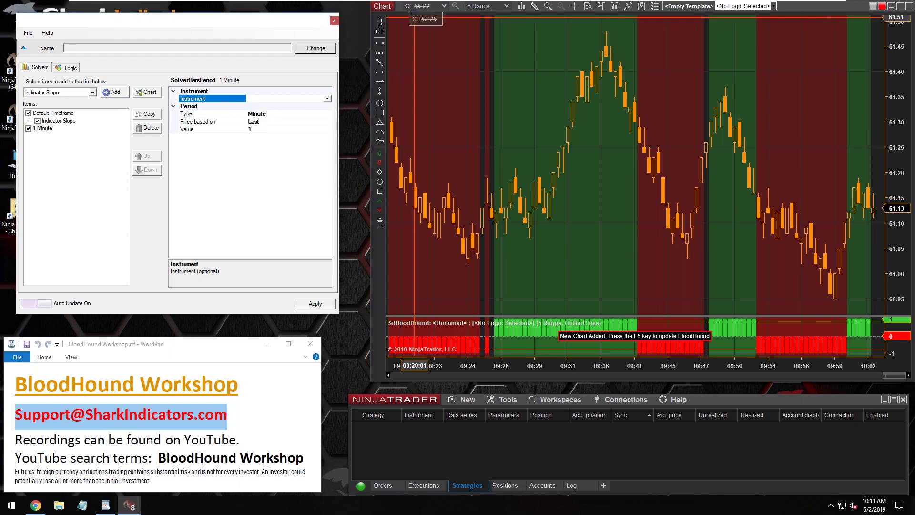
click(327, 99)
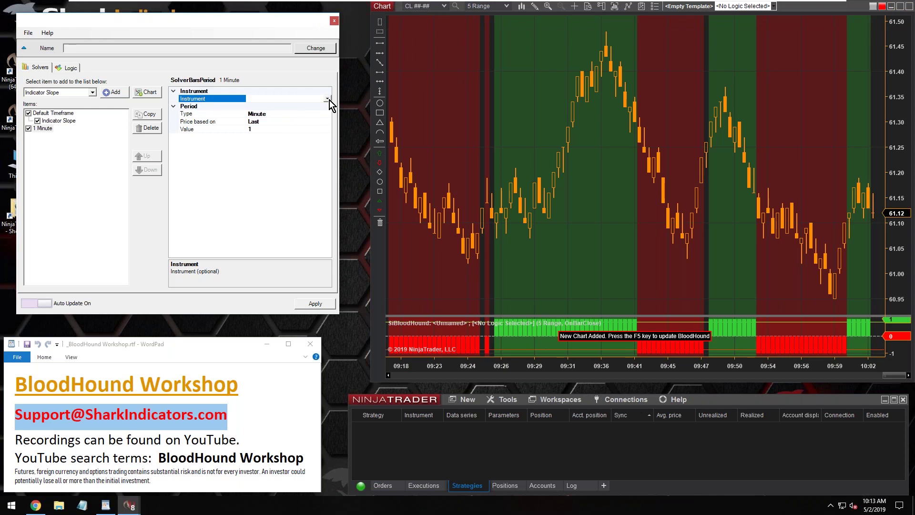
click(330, 99)
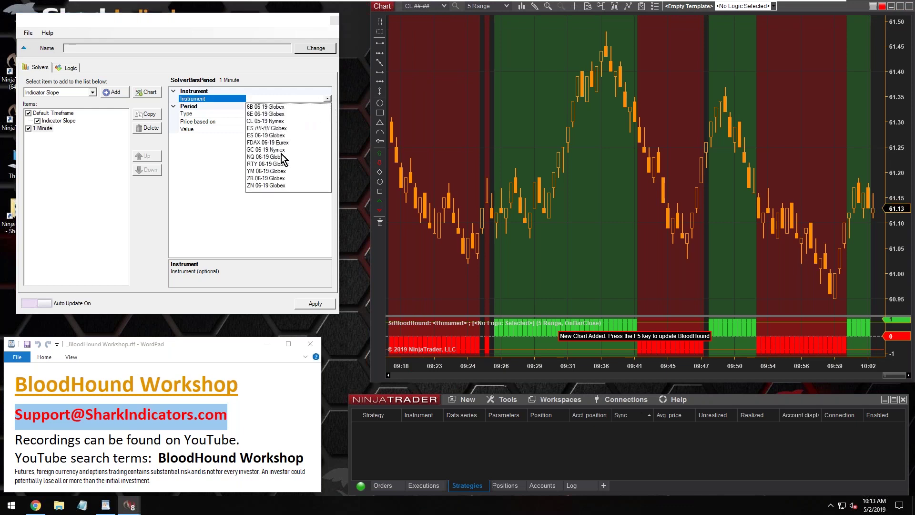
click(260, 135)
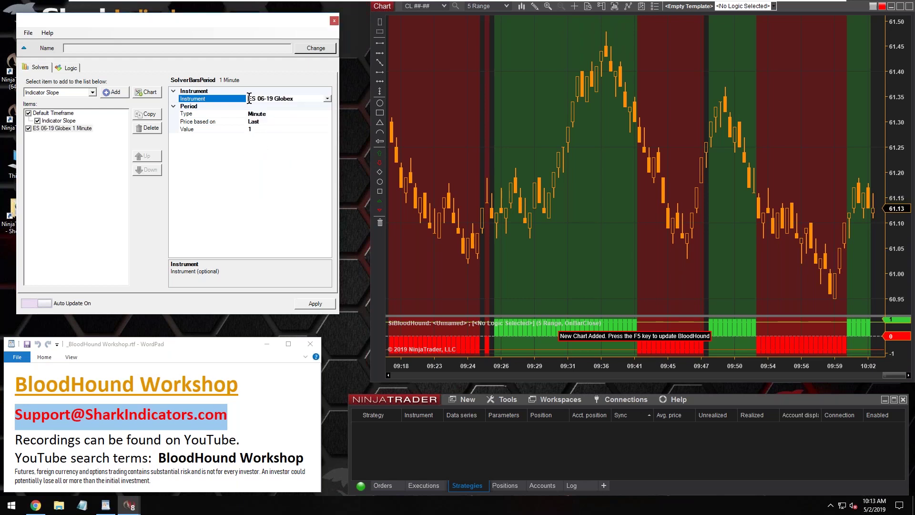
Add another 1 Minute chart to the BloodHound template and set its instrument to YM 06-19 Globex
click(61, 128)
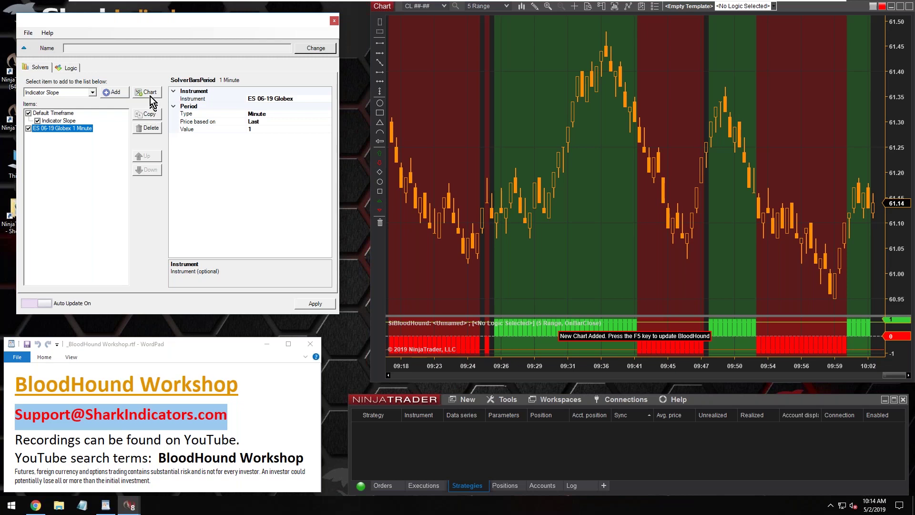
click(150, 114)
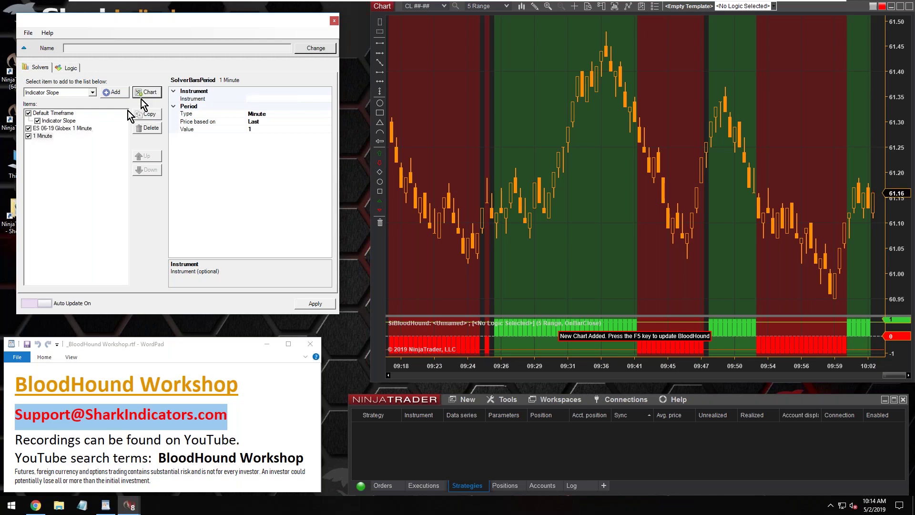
click(290, 100)
click(329, 98)
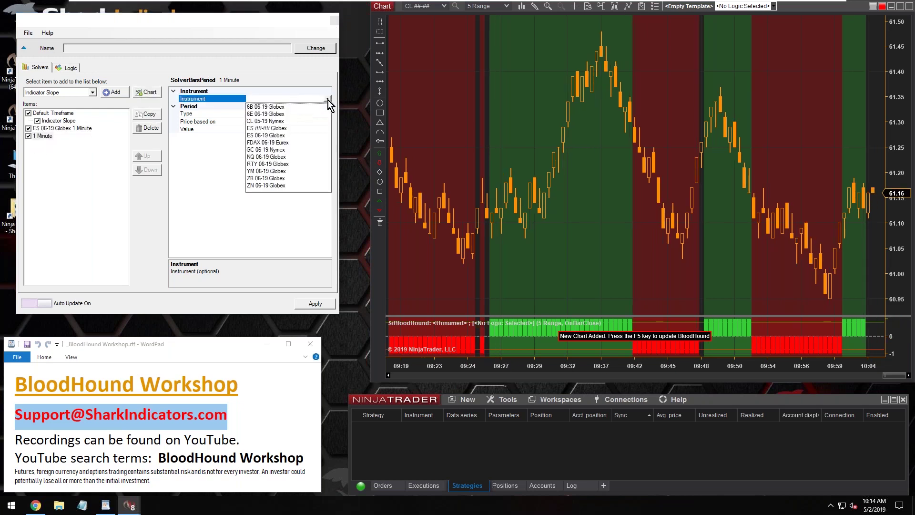
click(261, 171)
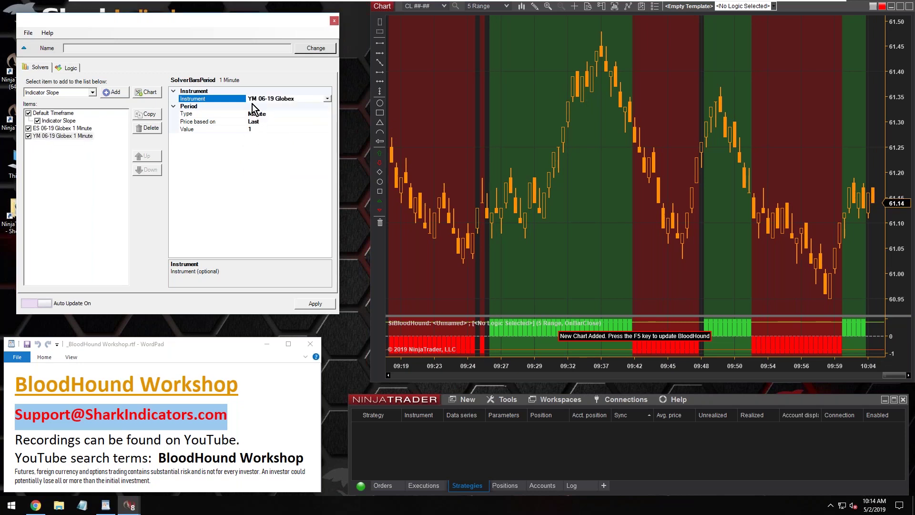
click(69, 165)
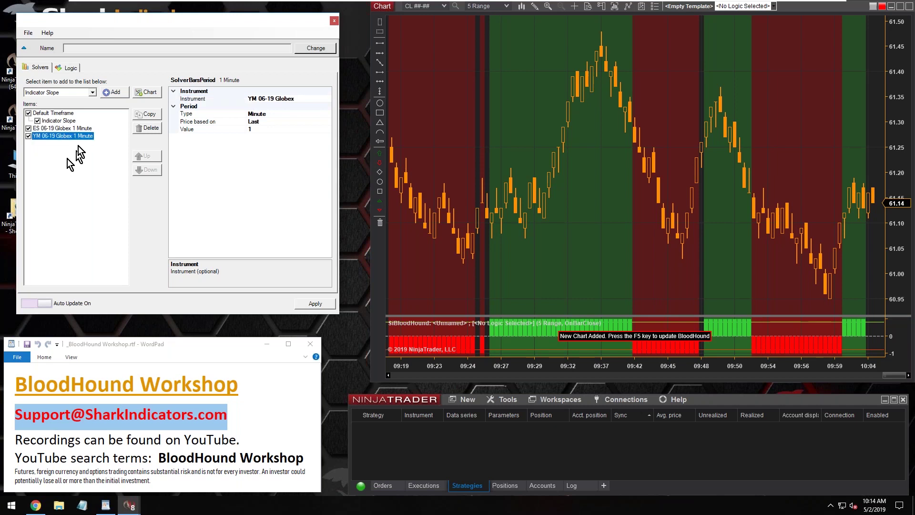
Duplicate the Indicator Slope solver of the default timeframe and place the copy under the ES 06-19 Globex 1 Minute chart
click(48, 123)
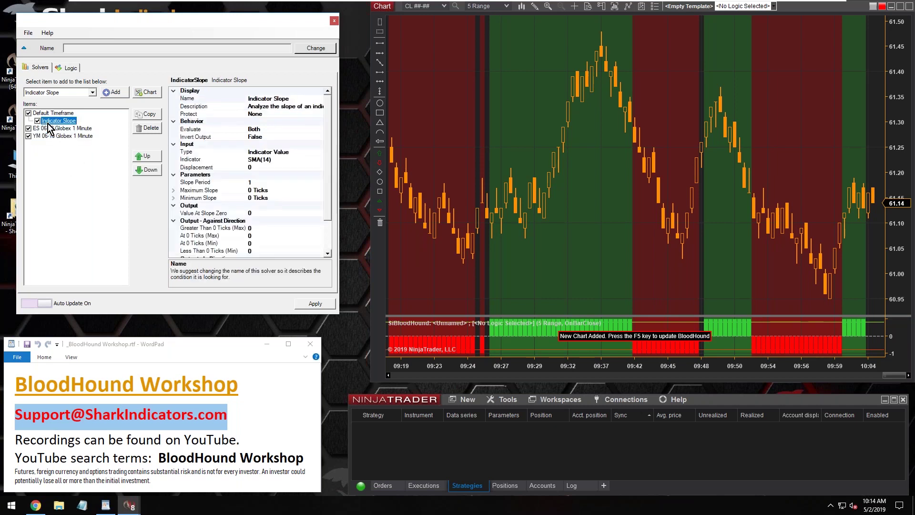
click(150, 115)
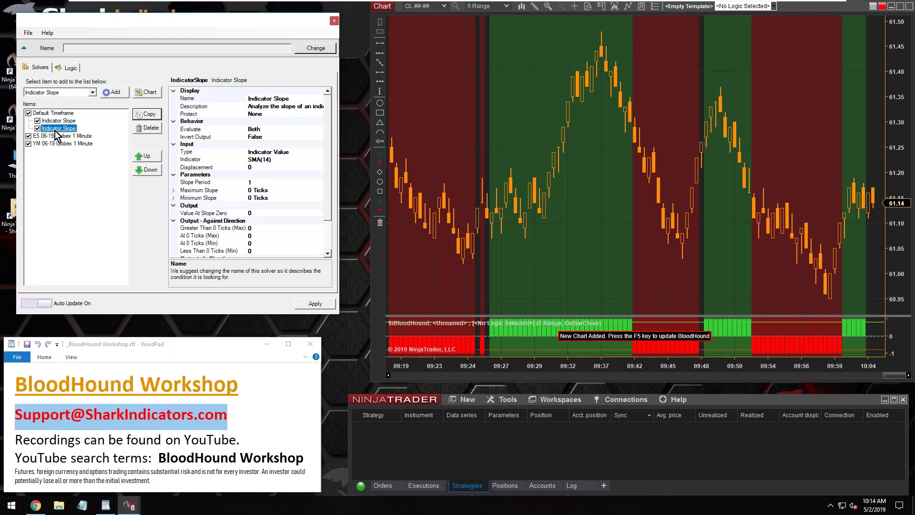
click(152, 170)
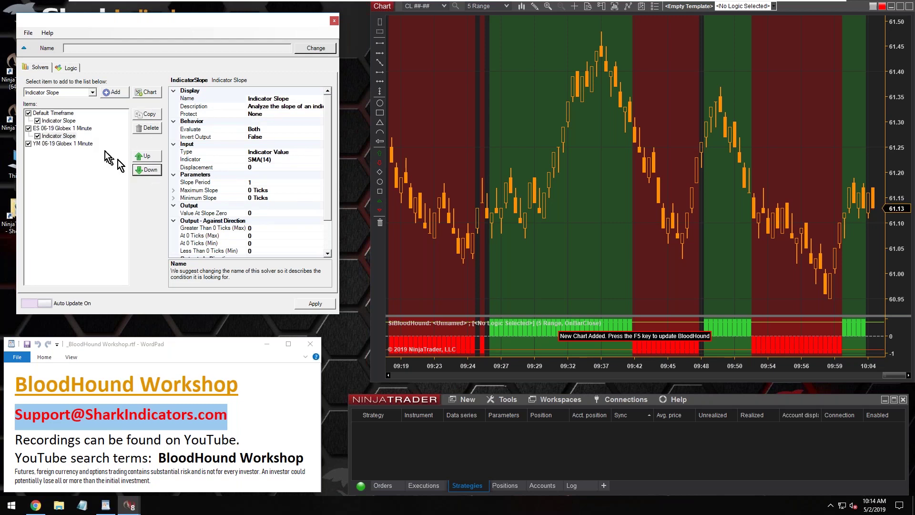
Duplicate the ES chart's Indicator Slope solver and place the copy under the YM 06-19 Globex 1 Minute chart
click(150, 114)
click(66, 143)
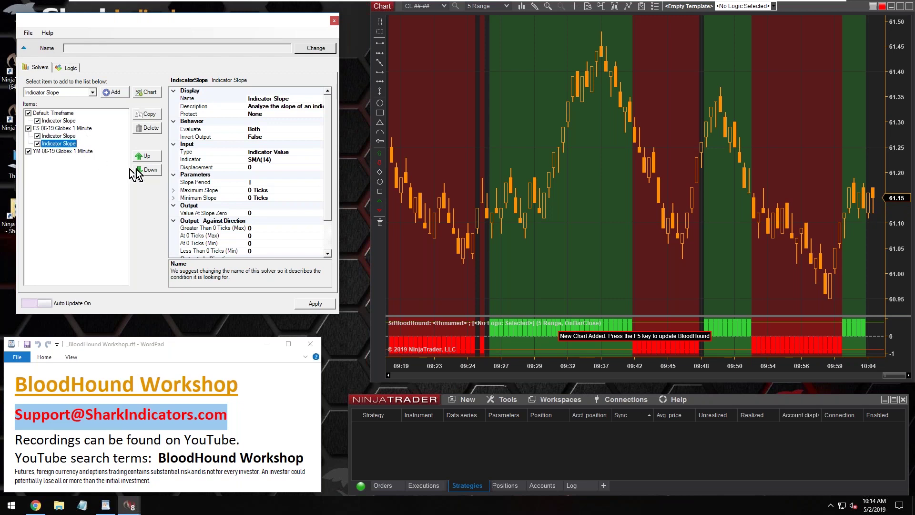
click(151, 172)
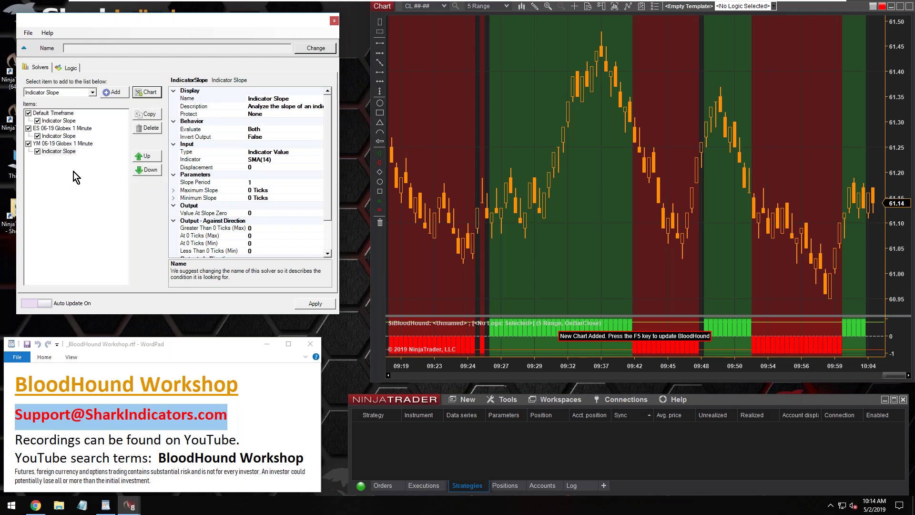
Examine the period settings of the ES and YM charts and the properties of their Indicator Slope solvers
click(61, 137)
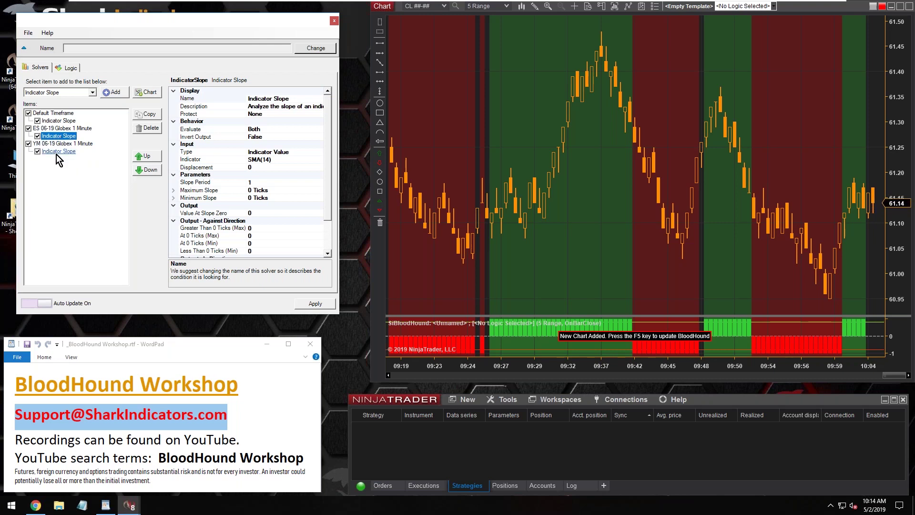
click(57, 136)
click(56, 129)
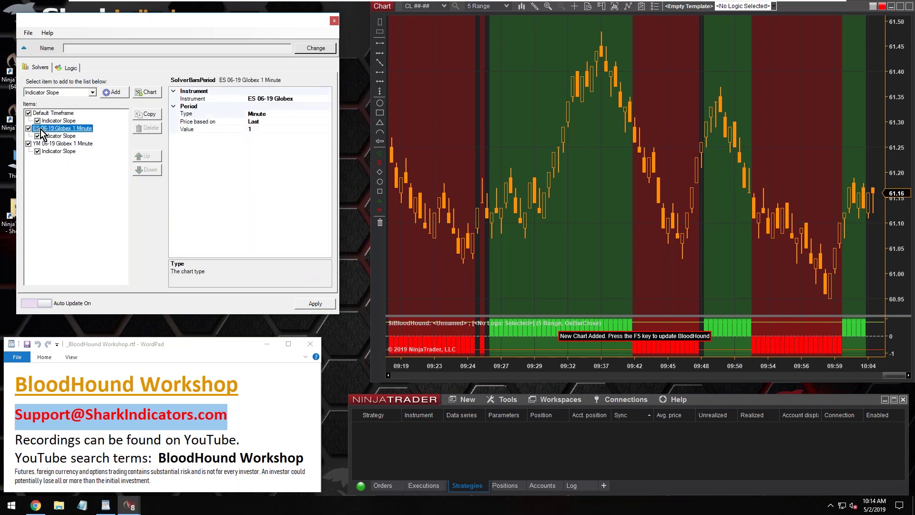
click(50, 153)
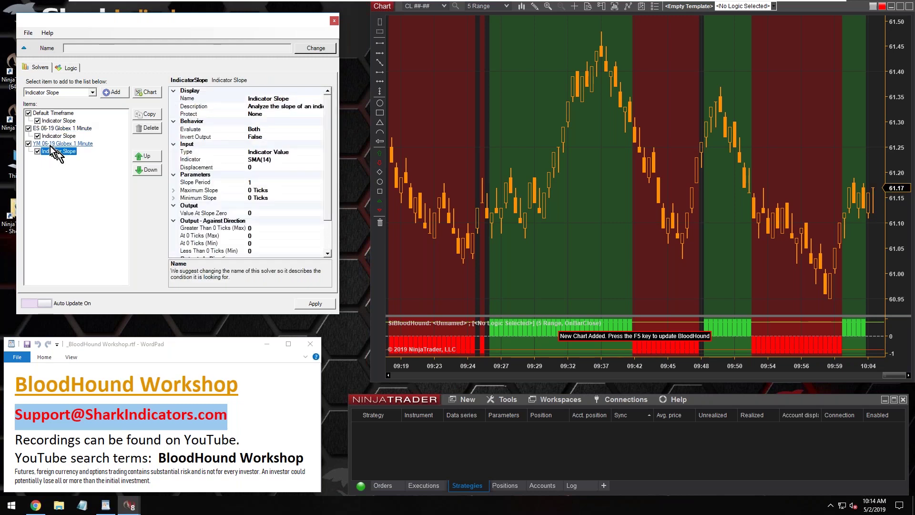
click(42, 144)
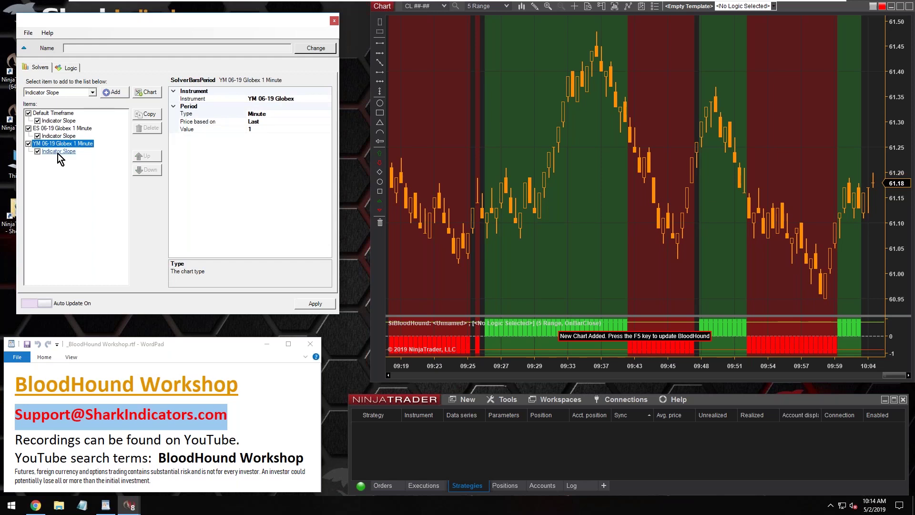
click(59, 153)
click(59, 135)
click(61, 128)
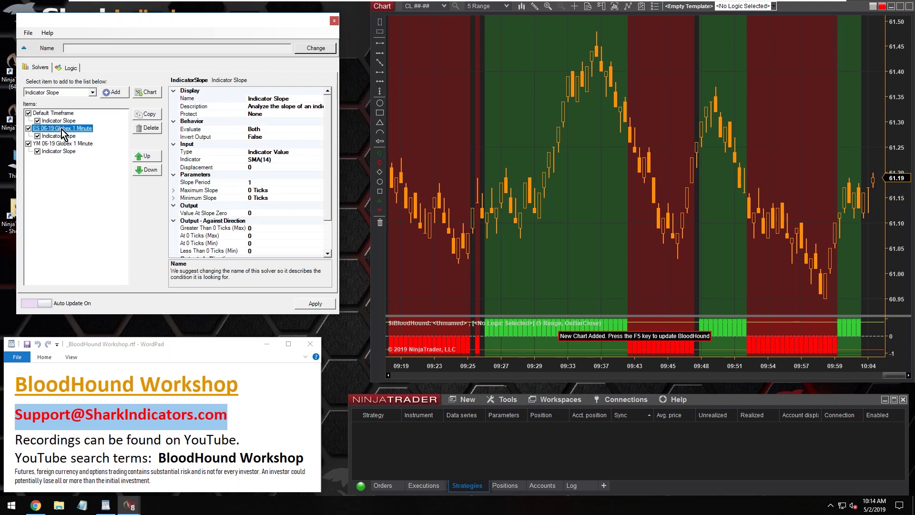
click(55, 152)
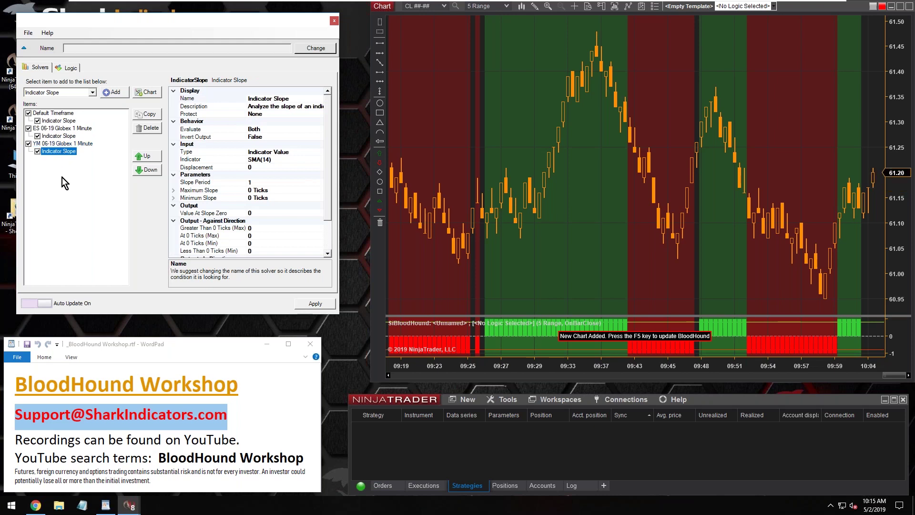
click(62, 128)
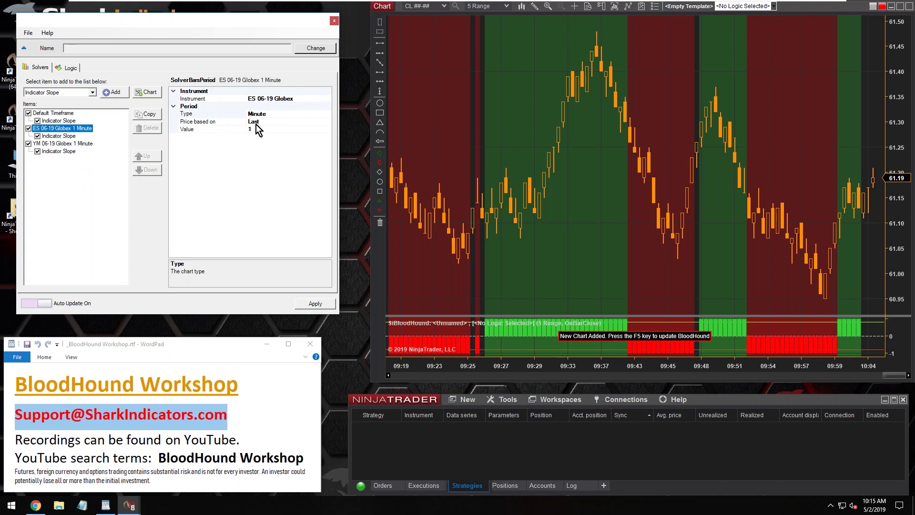
Review the period type and value of the ES and YM 06-19 Globex charts, including the selectable chart types for ES
click(256, 129)
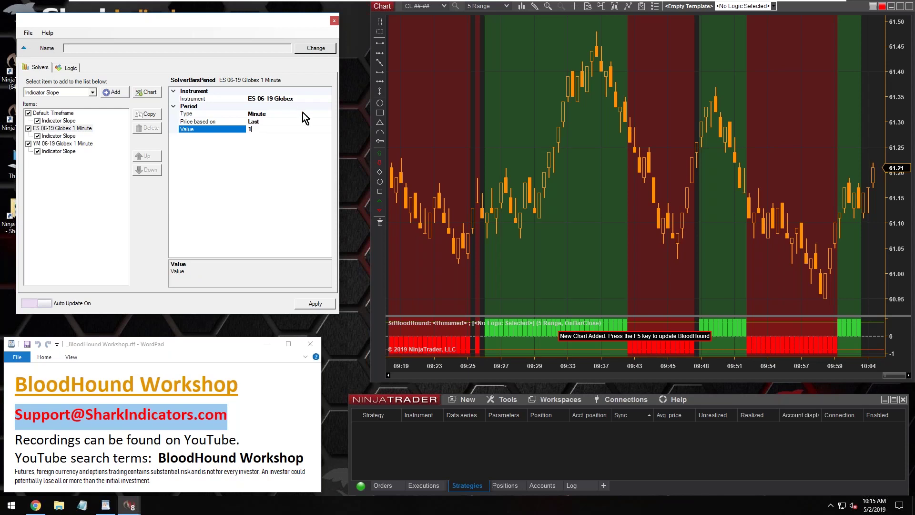
click(392, 71)
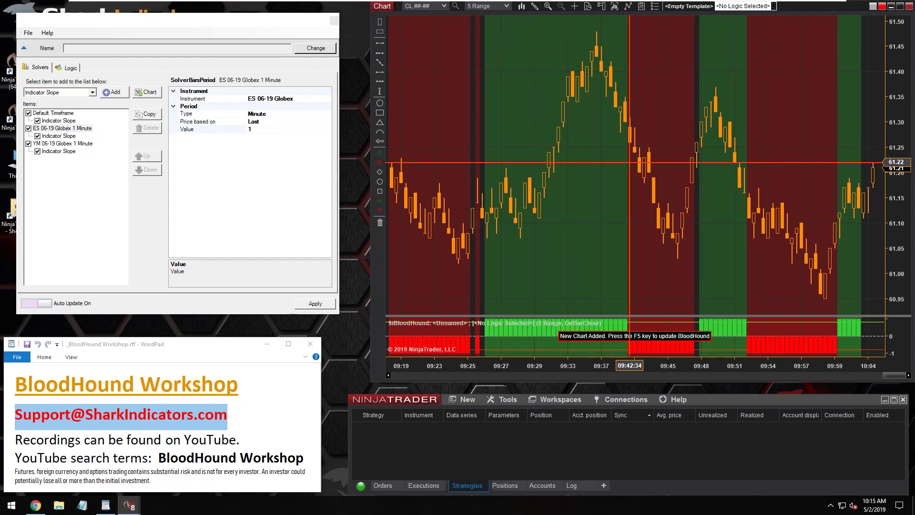
click(65, 132)
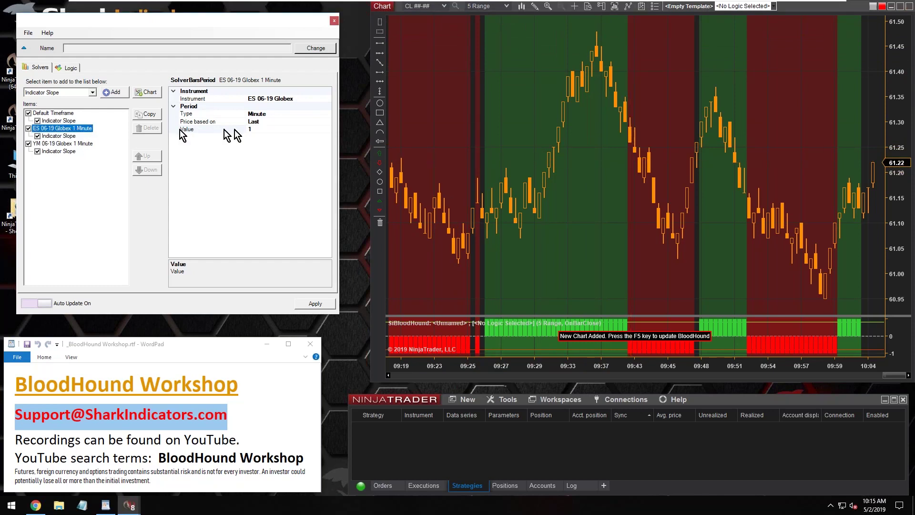
click(258, 129)
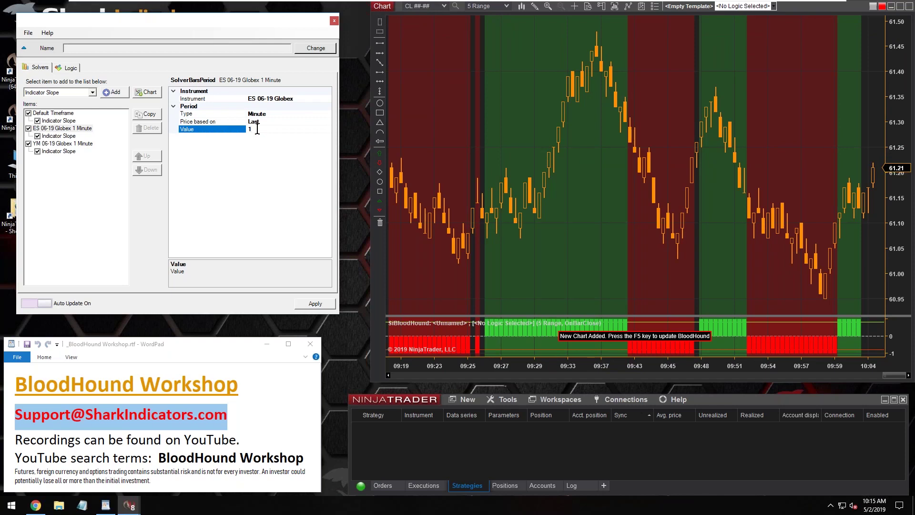
click(59, 144)
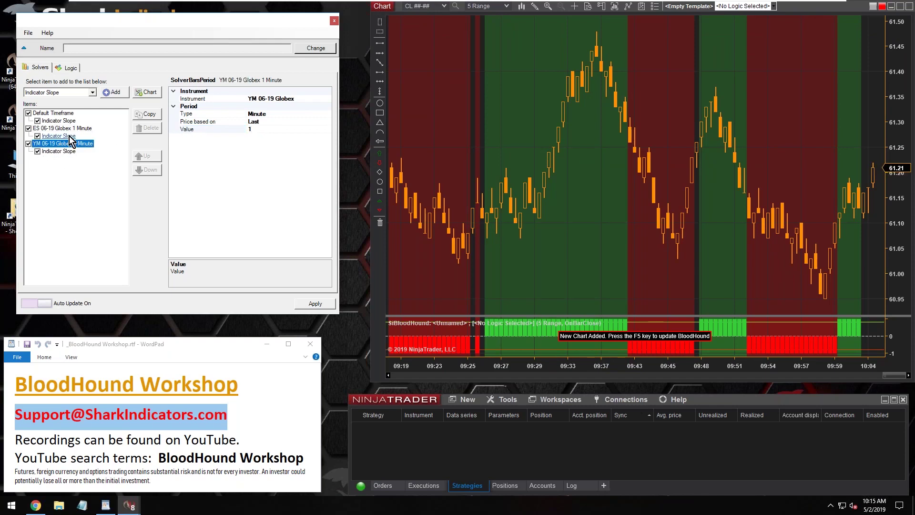
click(84, 129)
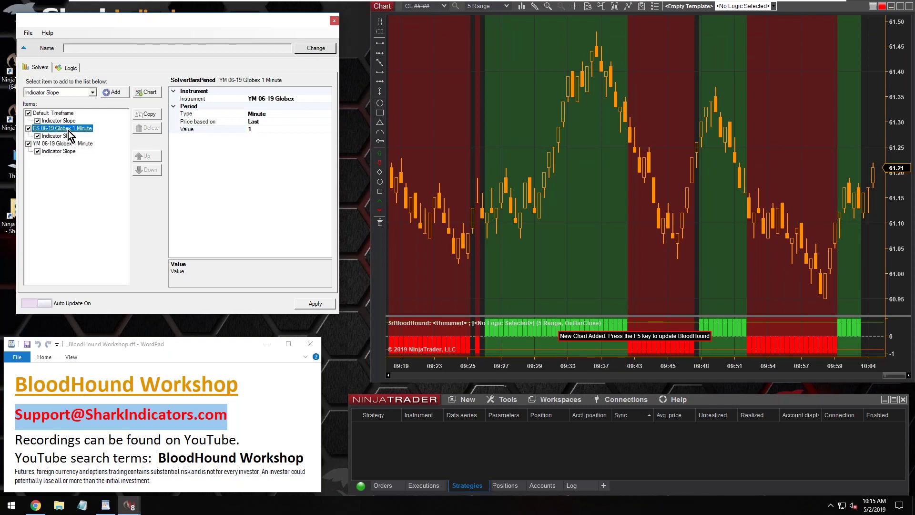
click(272, 115)
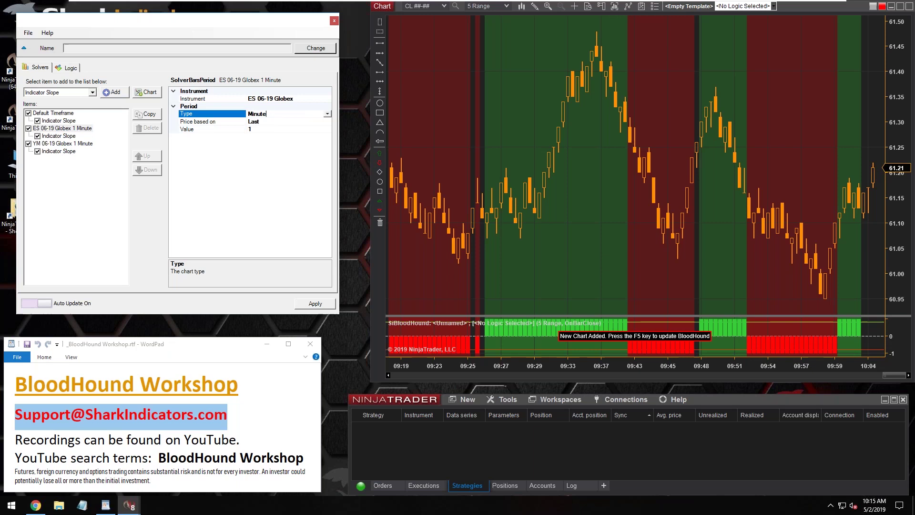
click(328, 113)
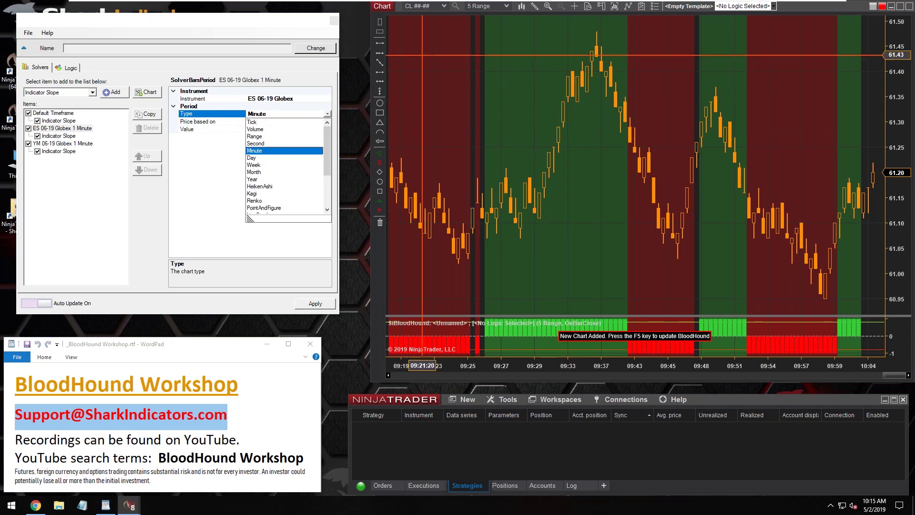
click(279, 115)
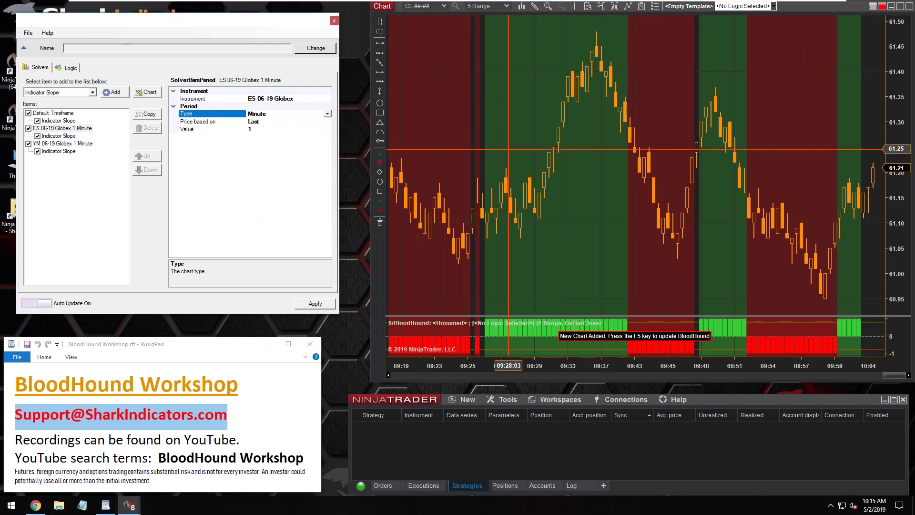
click(261, 130)
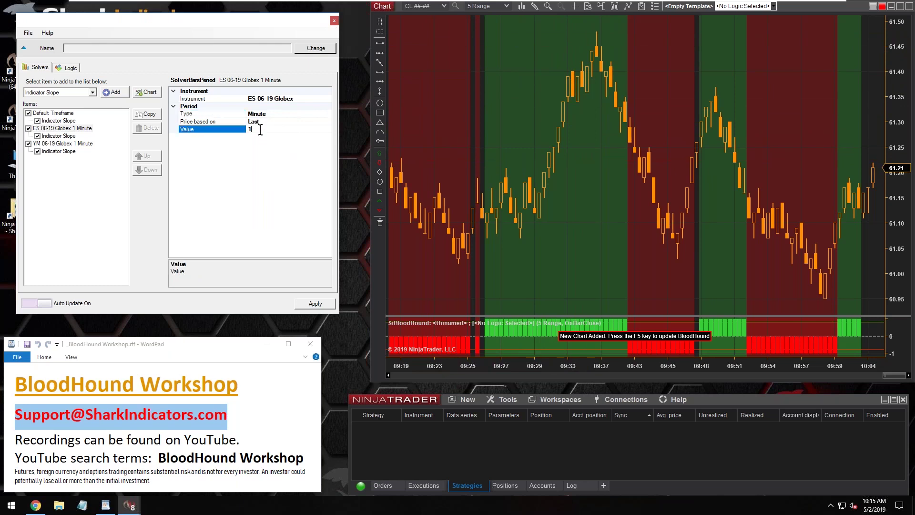
Switch the CL chart to 1 Minute bars without saving the template, and reopen the BloodHound editor
click(507, 7)
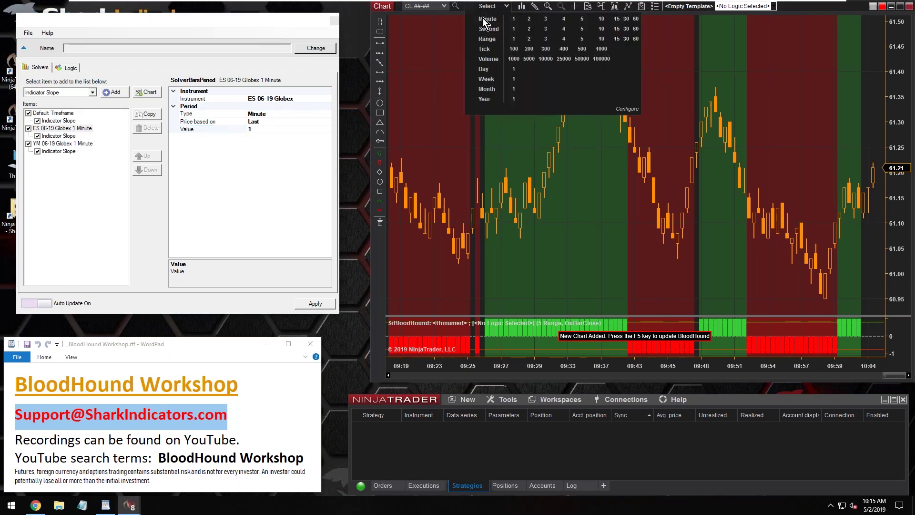
click(514, 19)
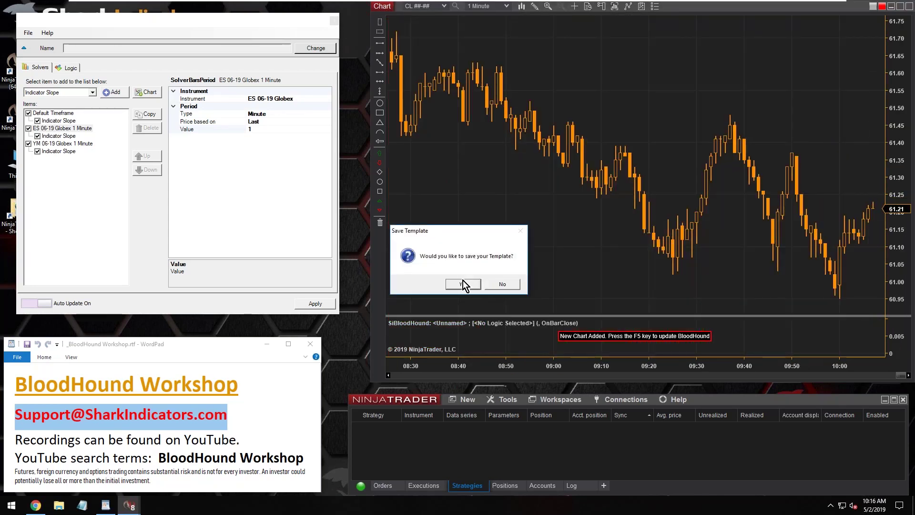
click(502, 284)
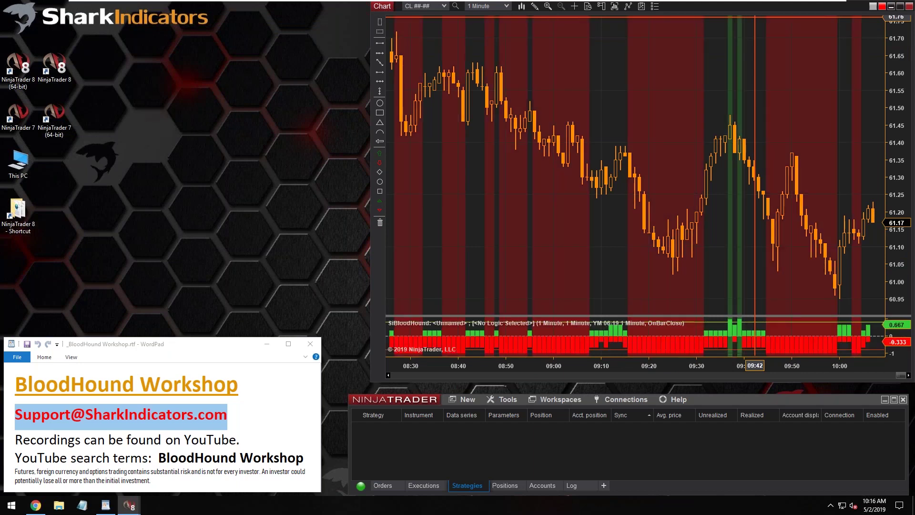
double_click(677, 18)
Check that the template lists the default, ES and YM timeframes, and inspect the Indicator Slope solvers under ES and YM
click(45, 105)
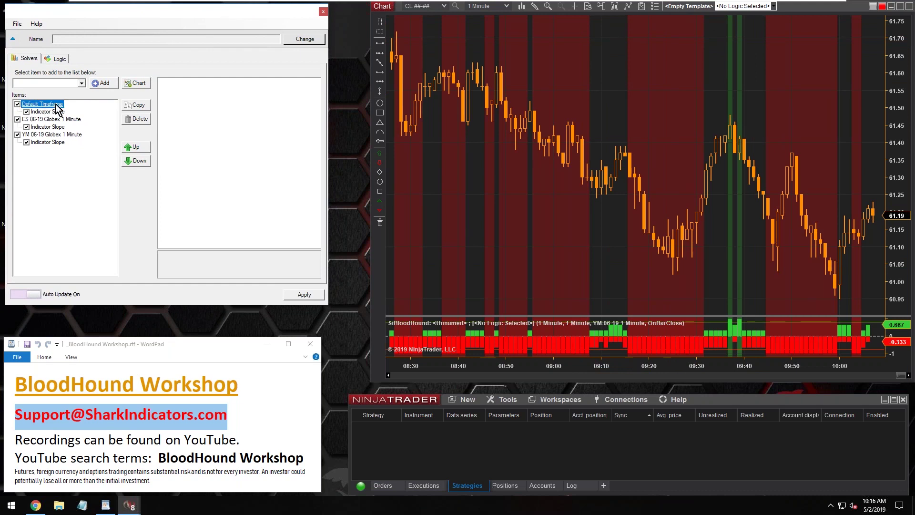
click(56, 120)
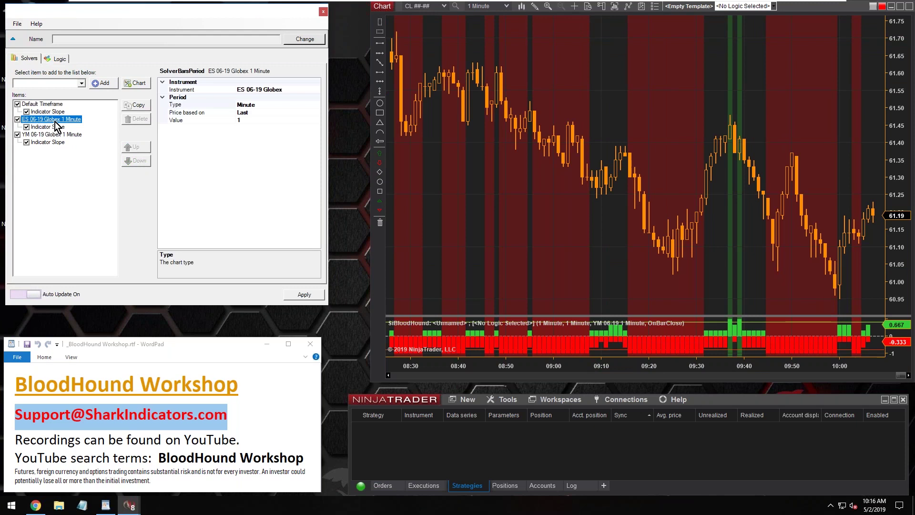
click(52, 134)
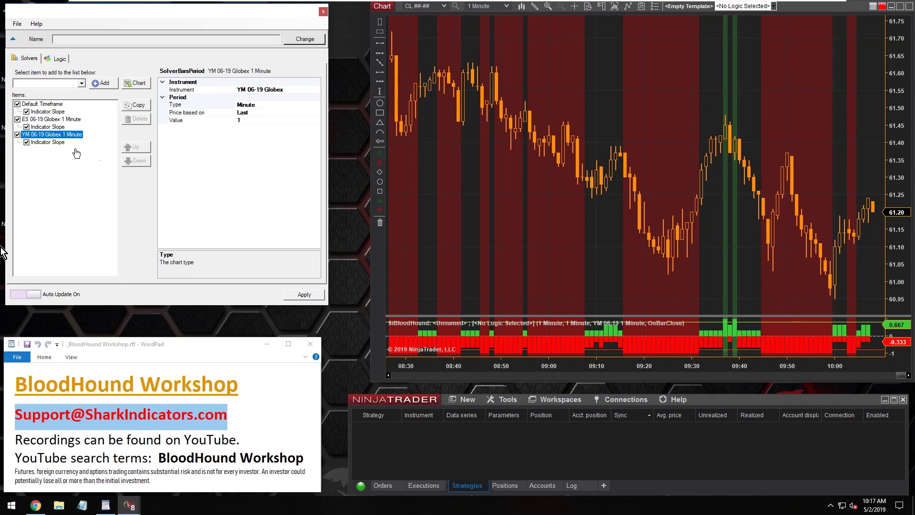
click(47, 142)
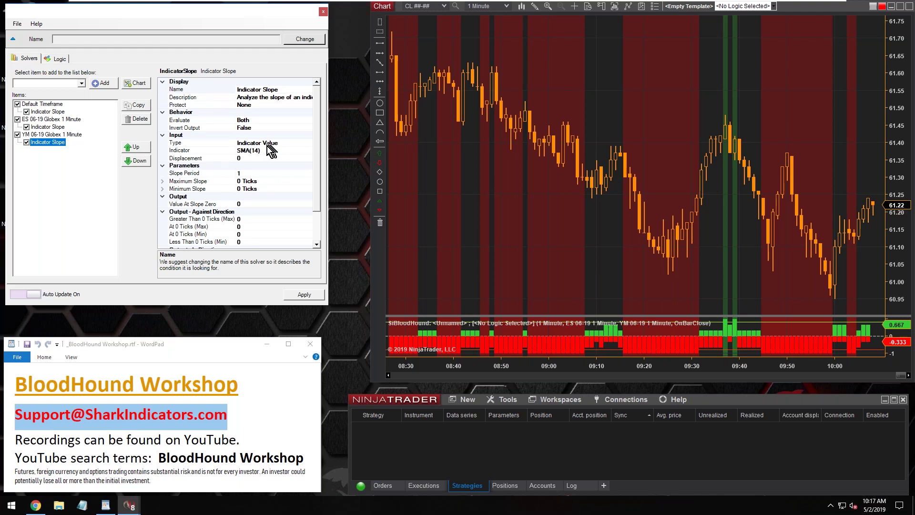
click(301, 143)
click(52, 143)
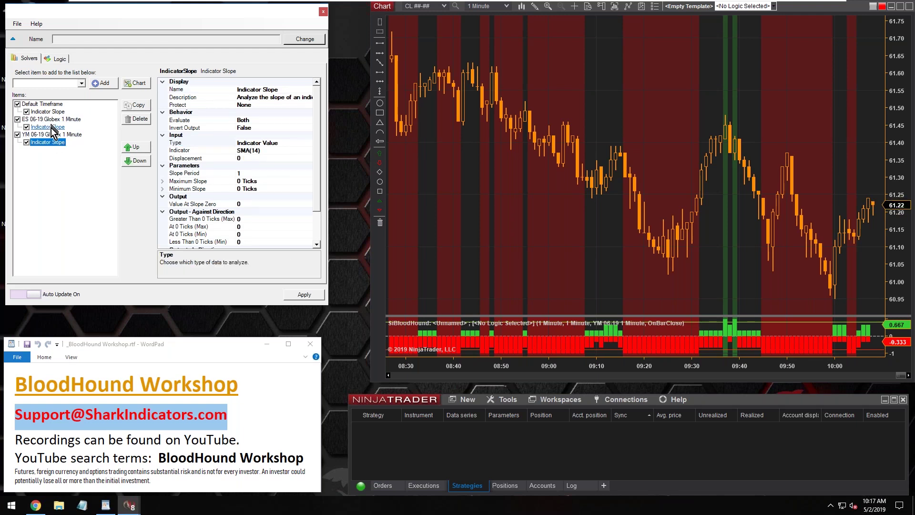
click(51, 127)
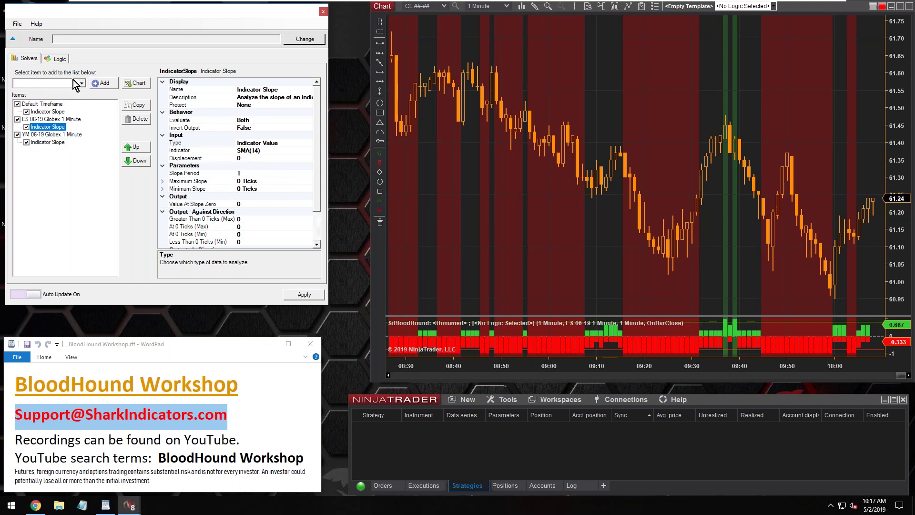
Save the BloodHound template as Si-BHWorkshop20190502 in the BloodHound templates folder
click(53, 39)
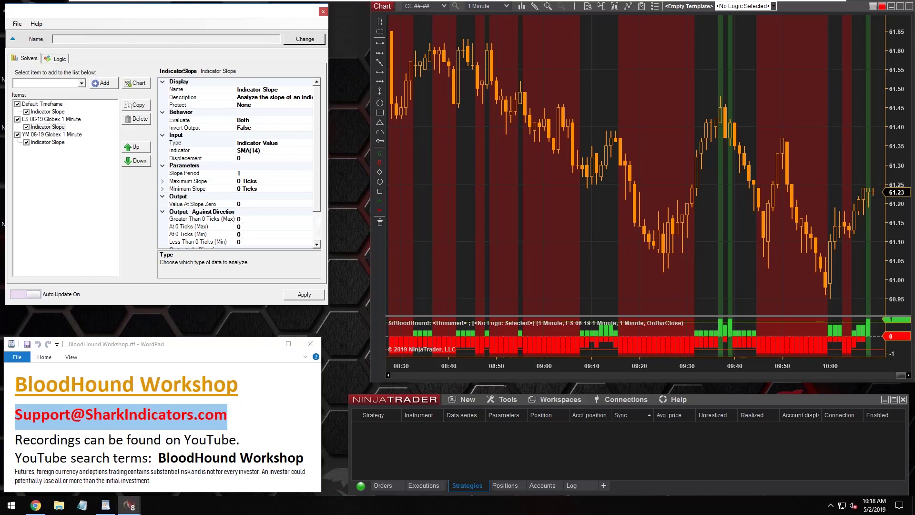
click(296, 40)
click(311, 119)
drag(260, 387, 306, 388)
text(502)
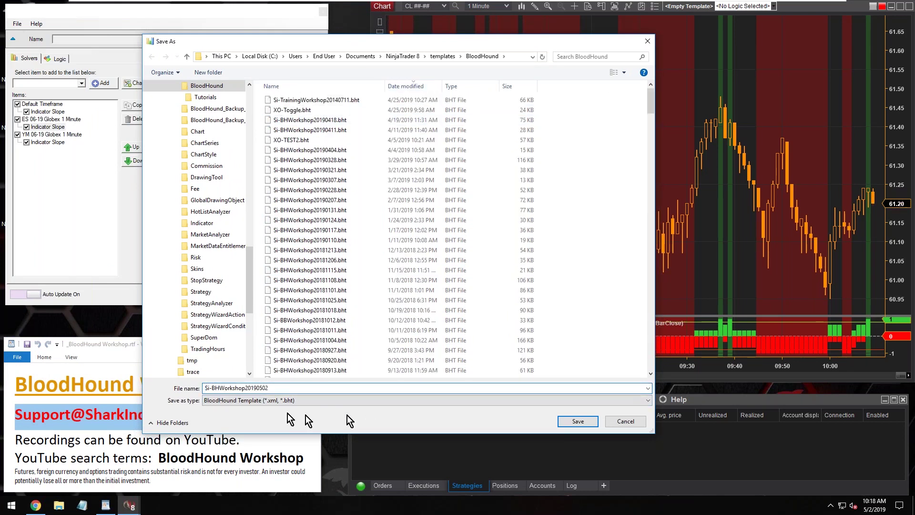
click(578, 421)
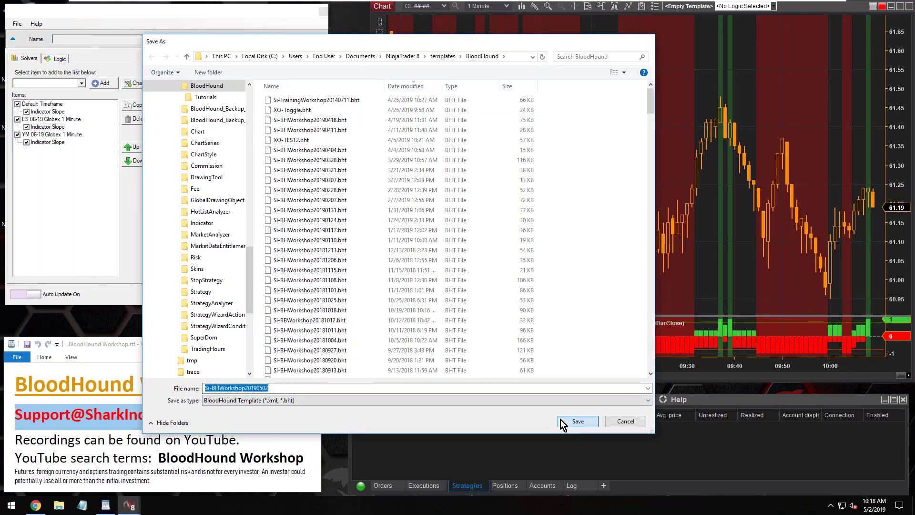
drag(116, 39, 57, 38)
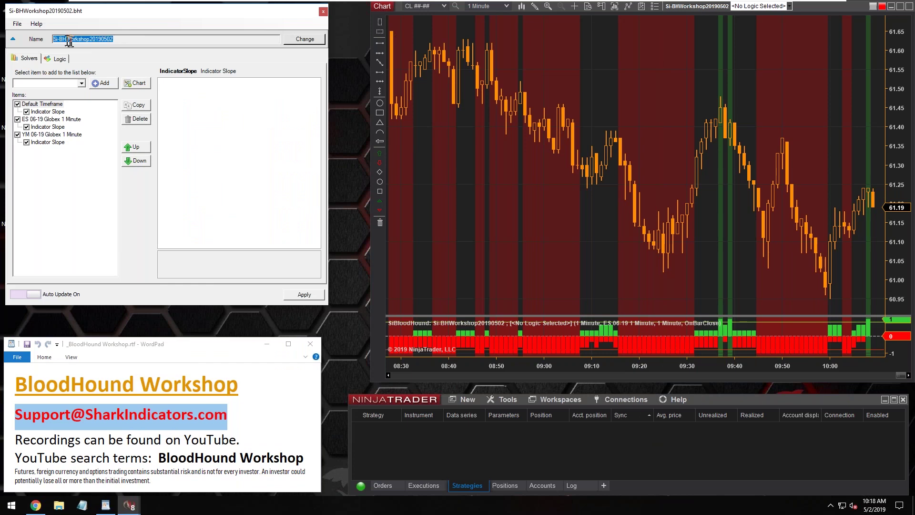
Create a new logic named "Multi-Instrument example" and enlarge the BloodHound window
click(56, 66)
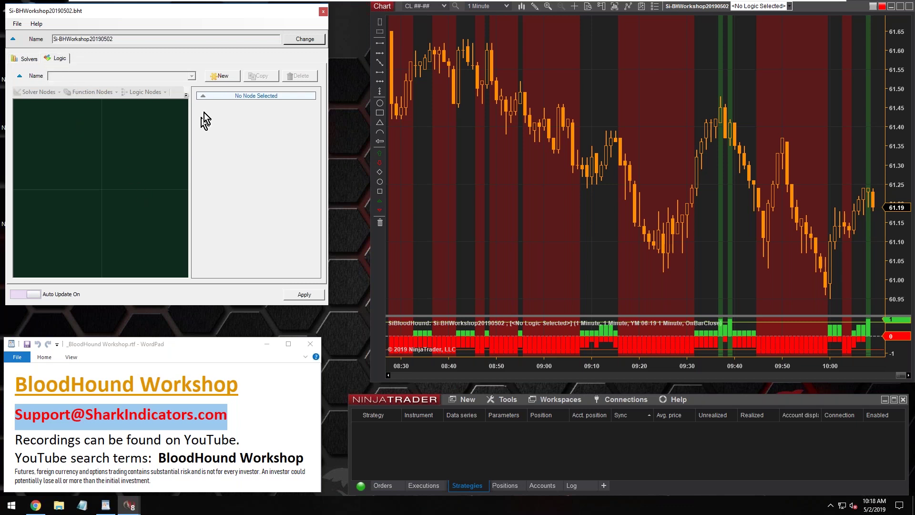
click(219, 76)
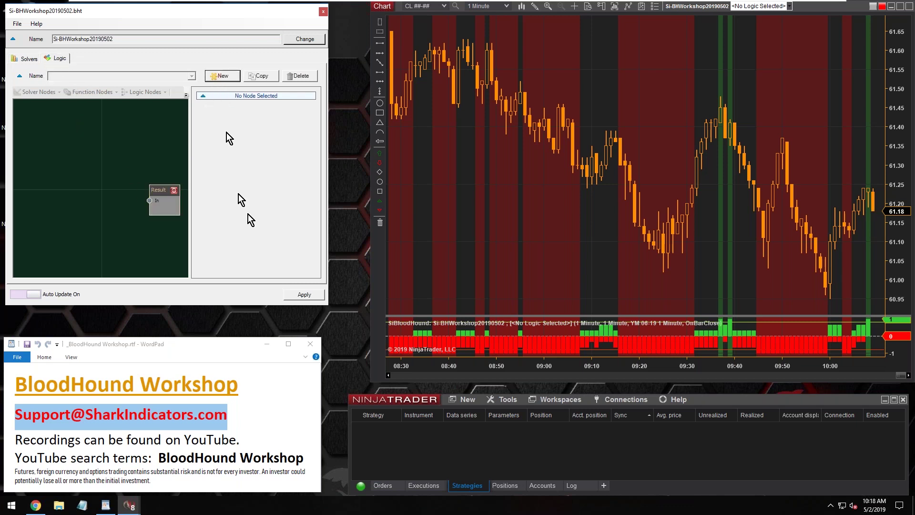
drag(328, 306, 370, 343)
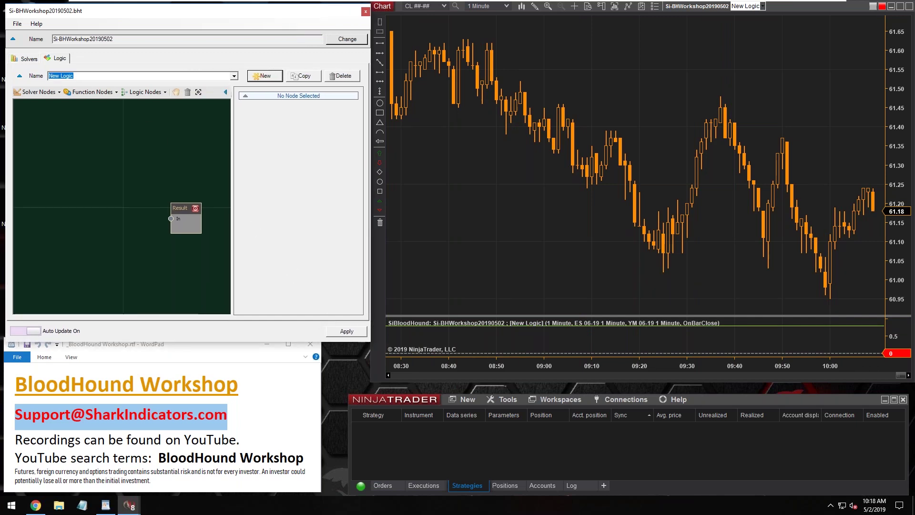
click(82, 75)
text(Multi-Instrument example)
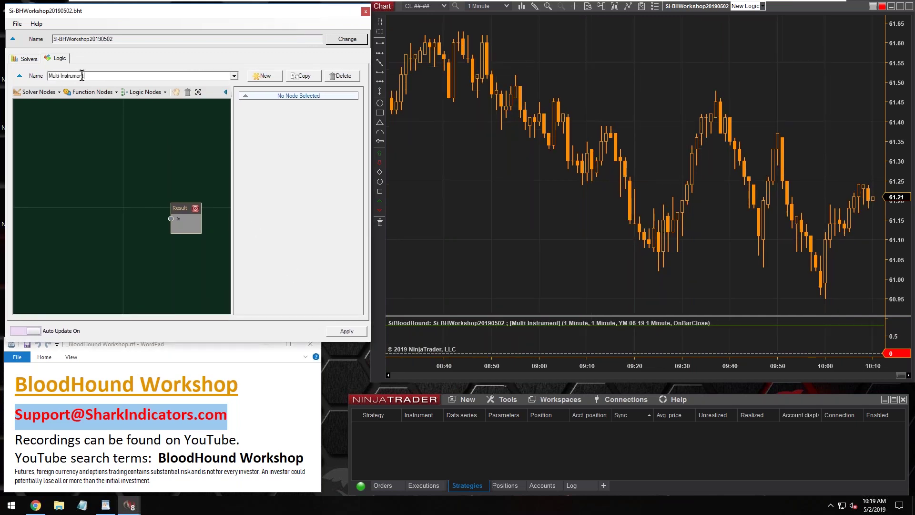
key(Return)
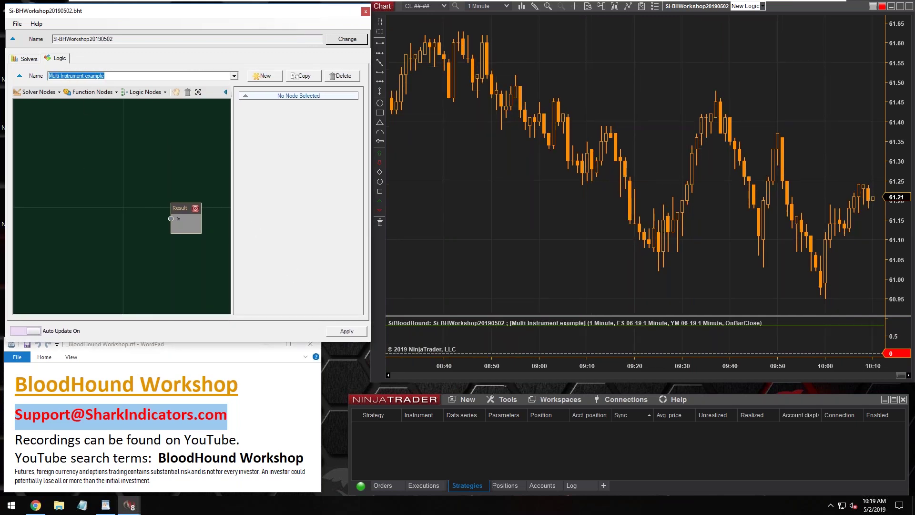
click(57, 127)
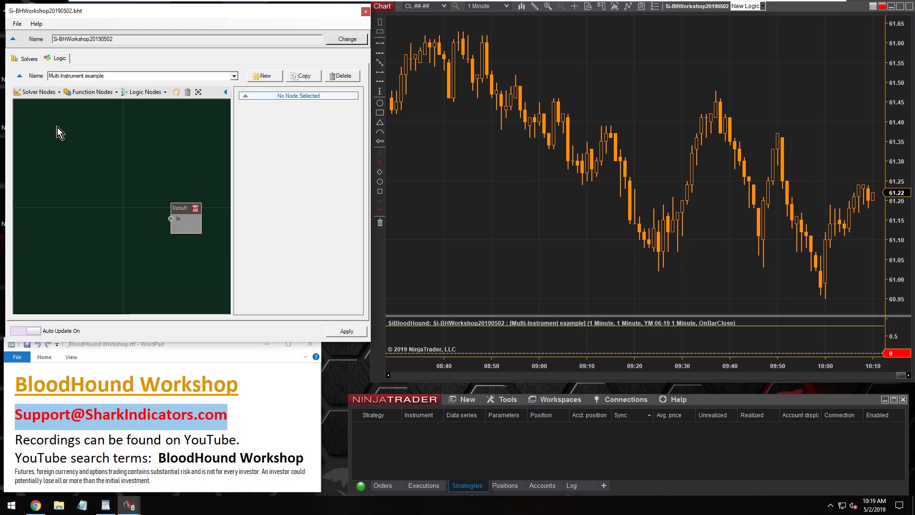
Add the default timeframe's existing Indicator Slope solver as a node and place it in the upper-left area of the logic canvas
click(38, 93)
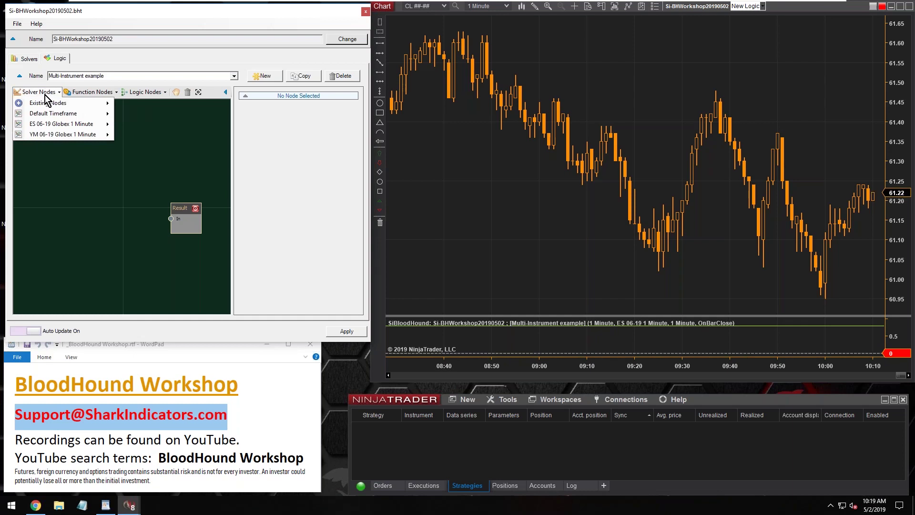
mouse_move(50, 105)
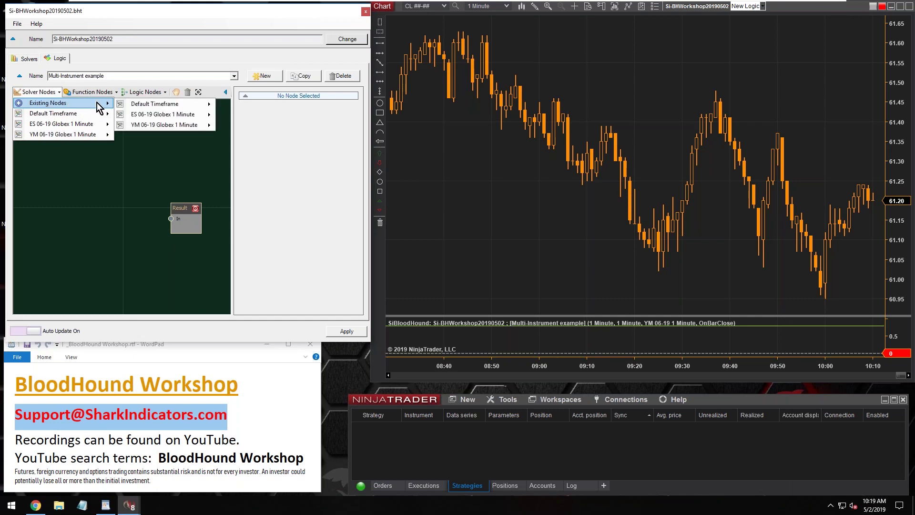
mouse_move(181, 106)
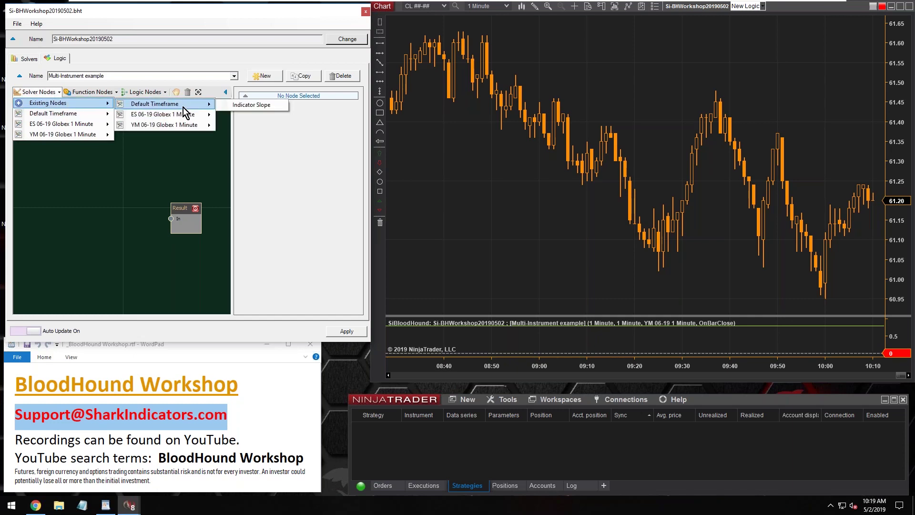
mouse_move(168, 125)
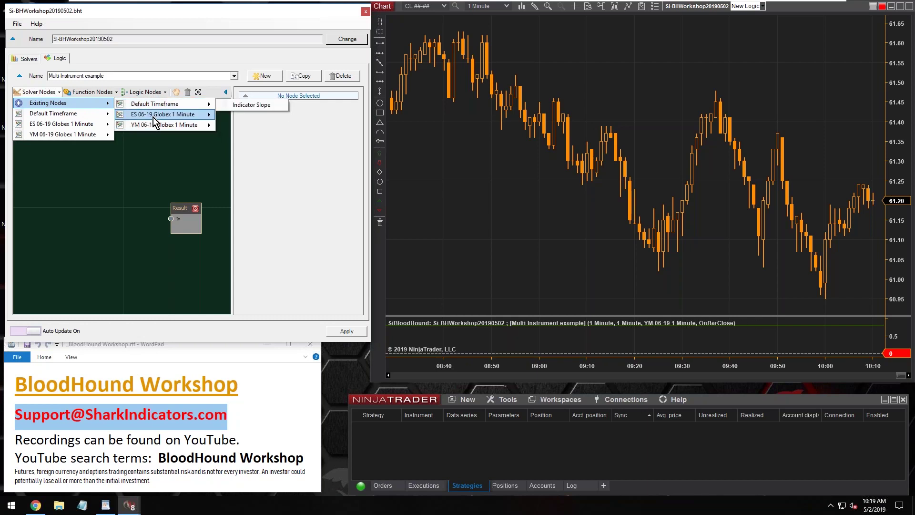
mouse_move(142, 118)
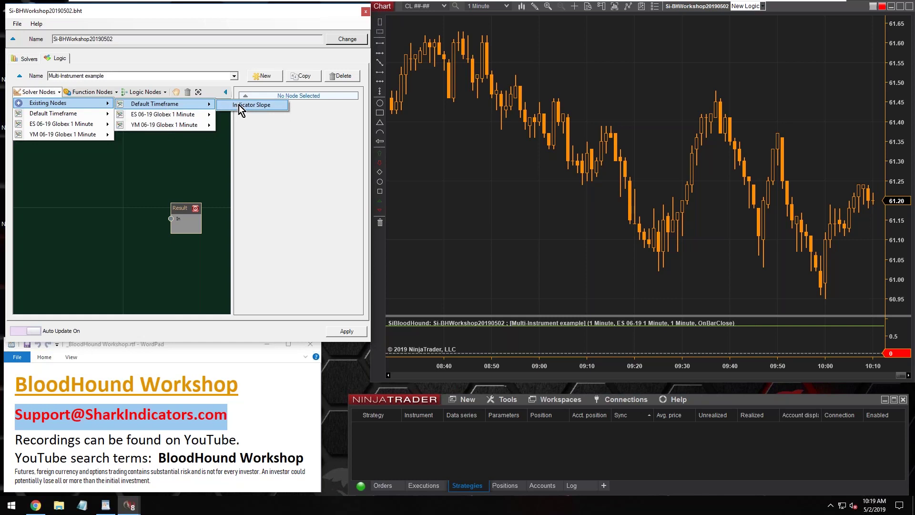
click(239, 105)
drag(137, 215, 87, 160)
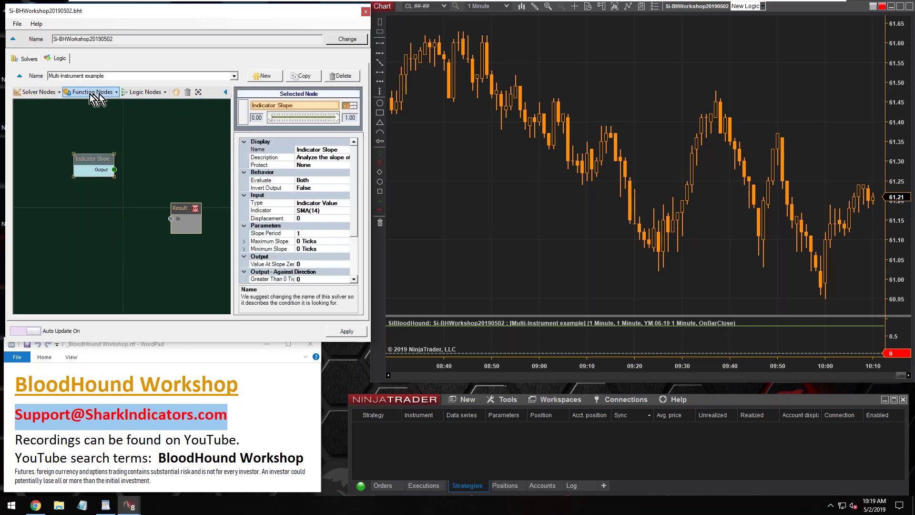
Add the existing ES and YM 1 Minute Indicator Slope solvers as nodes and stack them beneath the default timeframe's slope node
click(41, 92)
mouse_move(53, 103)
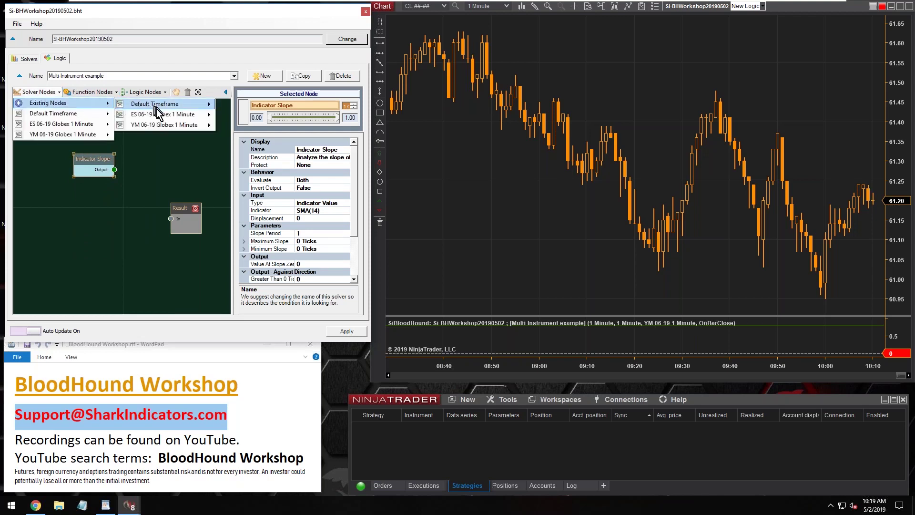
mouse_move(156, 116)
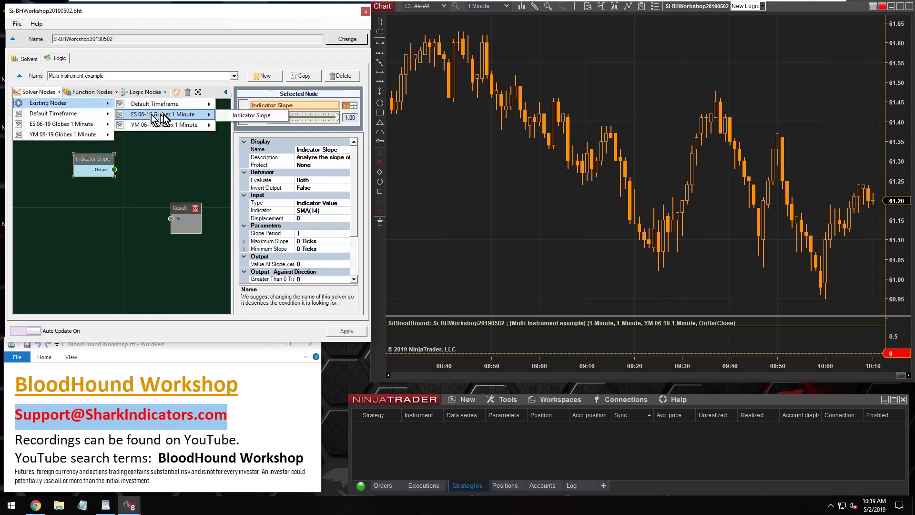
click(241, 117)
click(40, 92)
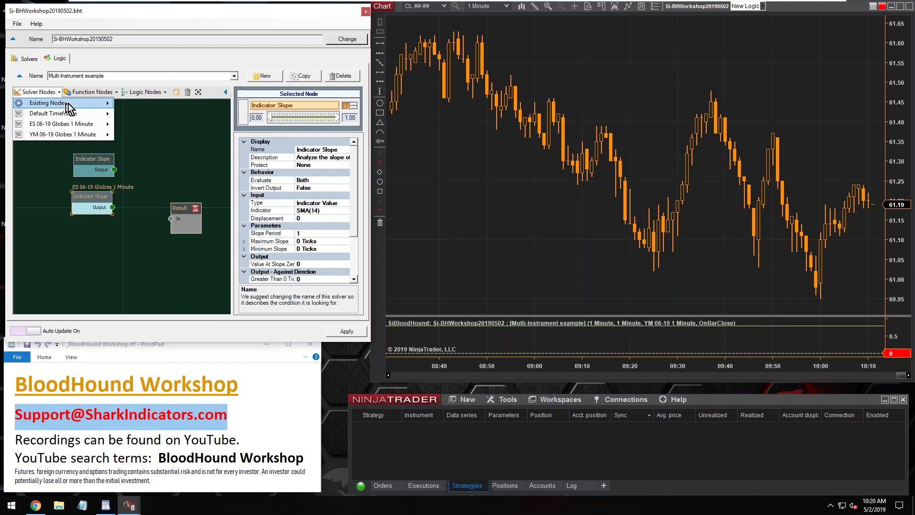
mouse_move(53, 103)
mouse_move(157, 125)
click(241, 127)
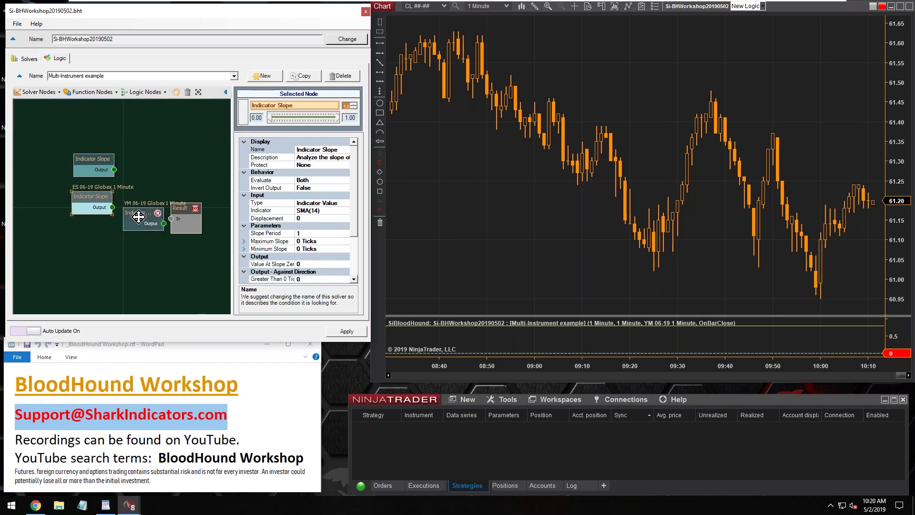
drag(139, 215, 83, 236)
Rename the default timeframe's Indicator Slope node to "Defualt Instr. Slope"
click(82, 160)
click(307, 149)
double_click(307, 150)
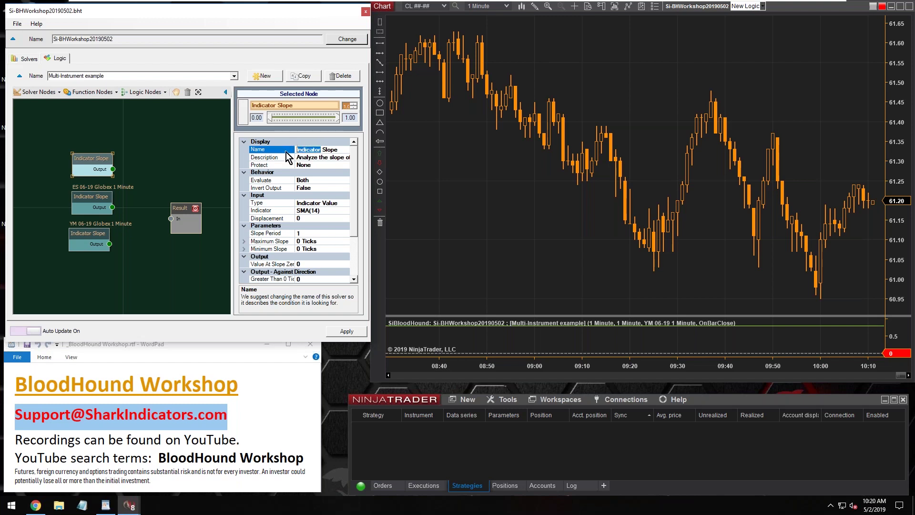
text(Defualt Ins)
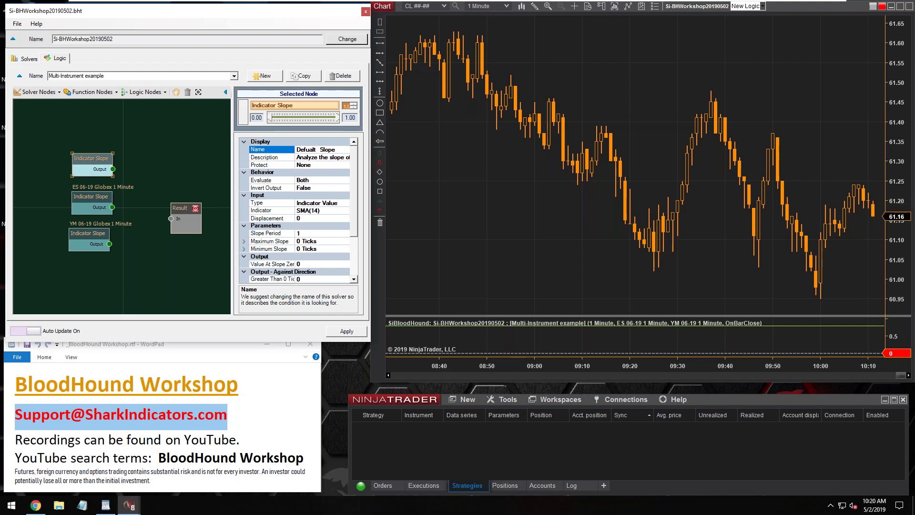
text(tr.)
Rename the ES 1 Minute node to "ES Slope" and the YM 1 Minute node to "YM Slope"
click(90, 203)
double_click(307, 150)
text(ES)
click(90, 235)
double_click(308, 150)
text(YM)
click(136, 281)
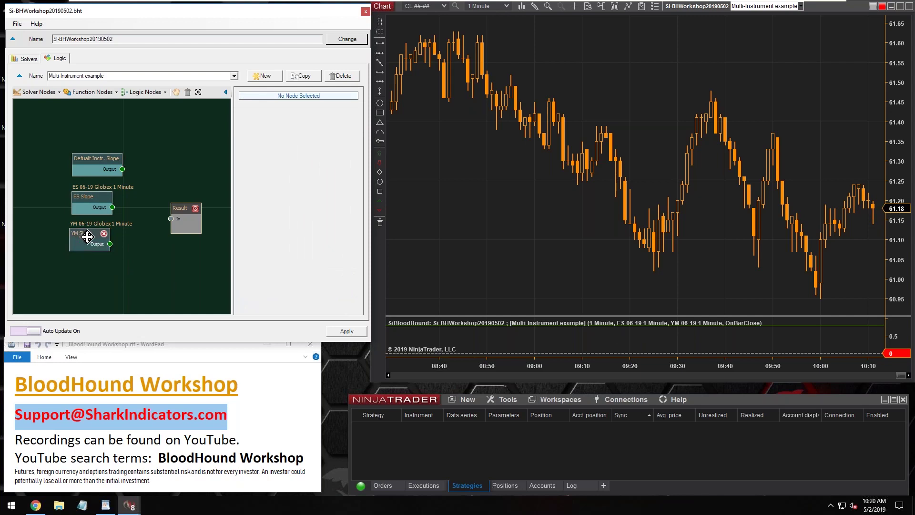
Space the three slope nodes apart vertically and shift them together toward the left edge of the logic canvas
scroll(86, 237, up, 2)
click(76, 243)
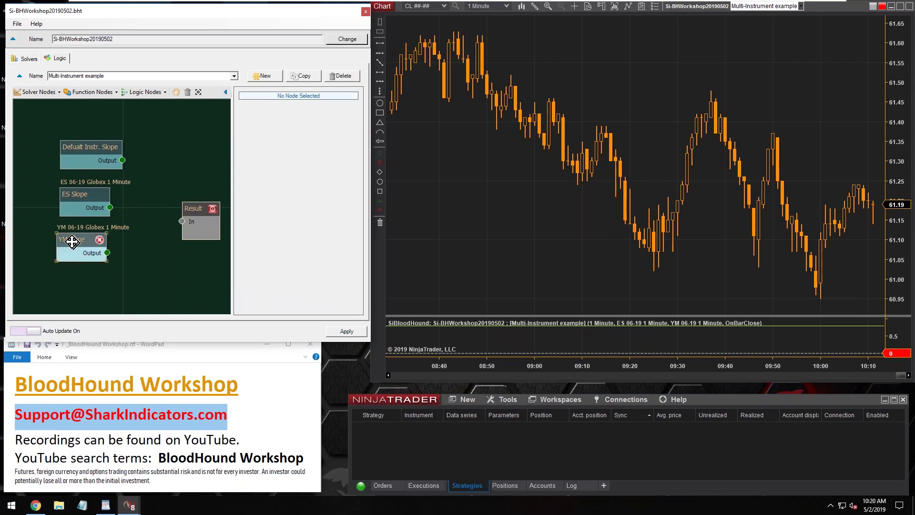
drag(72, 242, 74, 242)
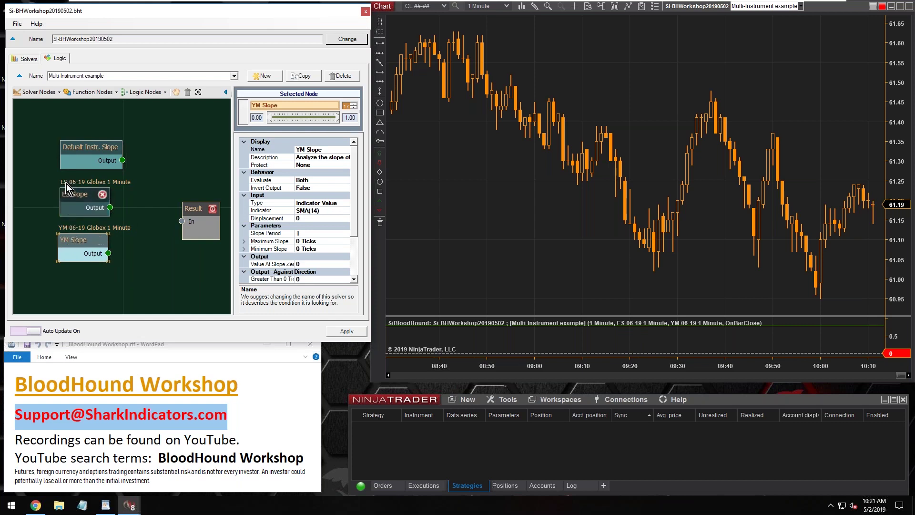
drag(75, 195, 76, 194)
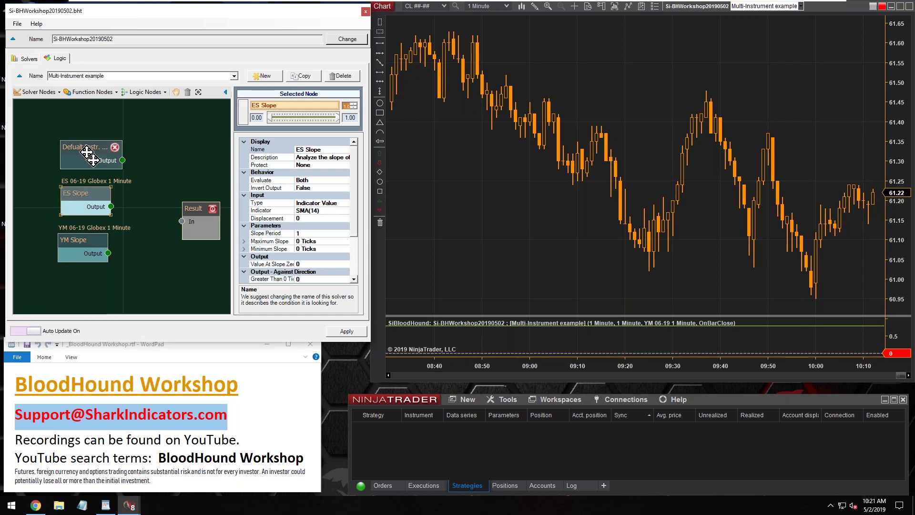
drag(87, 148, 86, 140)
drag(80, 188, 80, 186)
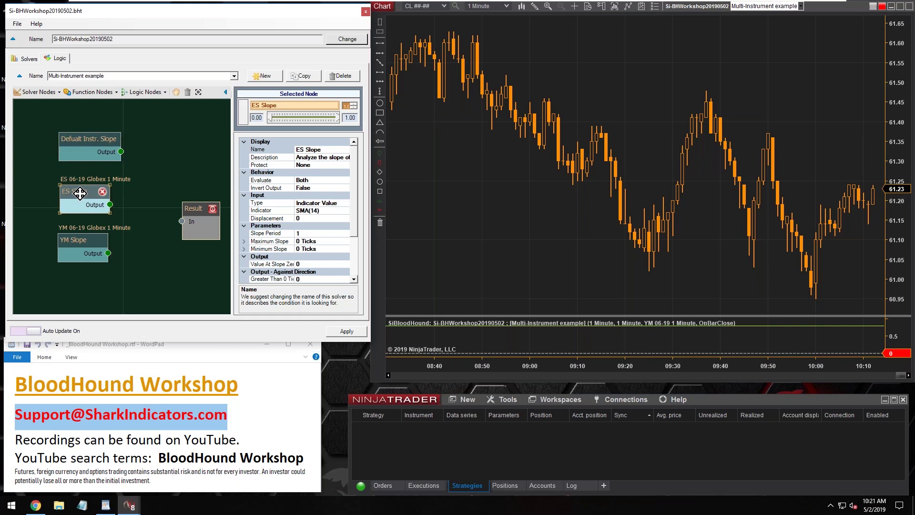
drag(144, 276, 67, 139)
drag(67, 139, 40, 140)
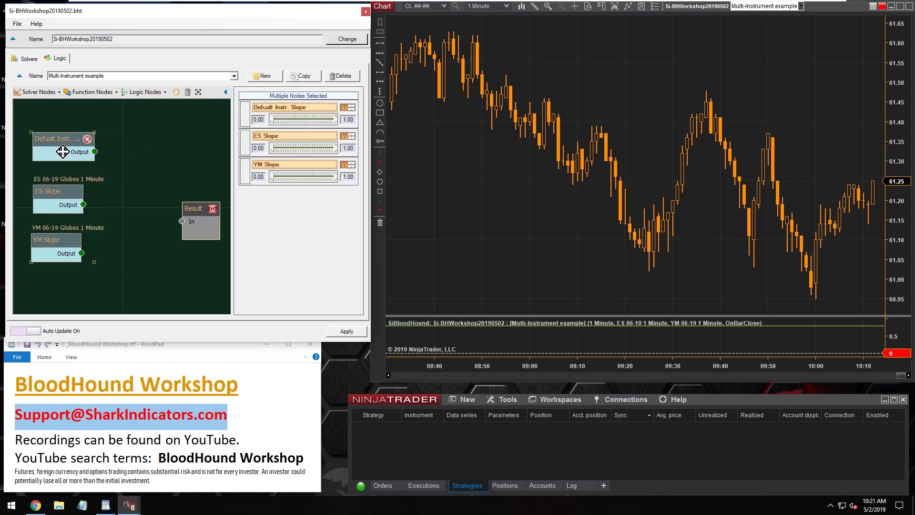
click(140, 259)
mouse_move(66, 191)
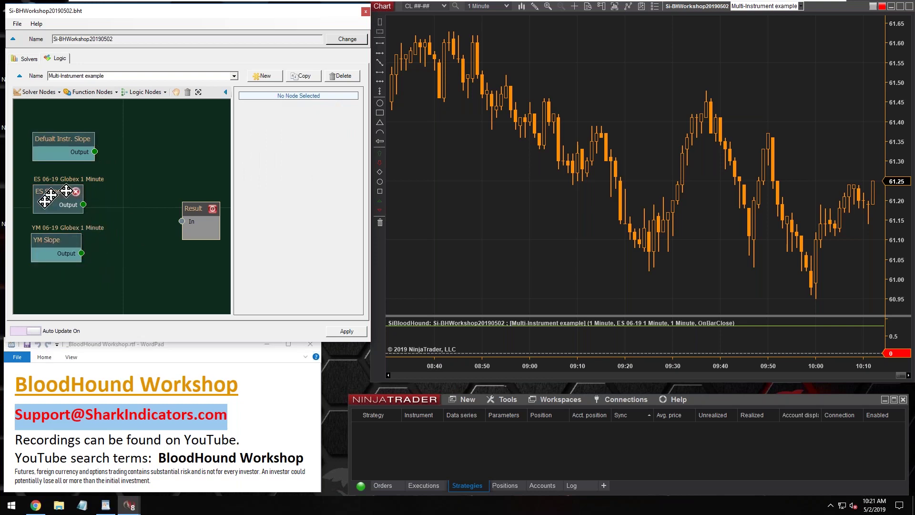
Add an And (Min) node, feed it the ES Slope and YM Slope outputs, and connect its output to the Result node
click(144, 93)
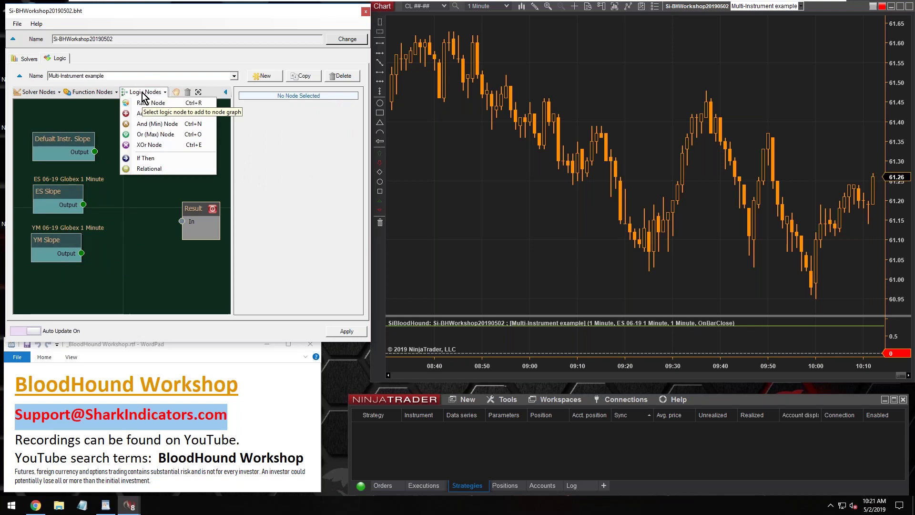
click(151, 125)
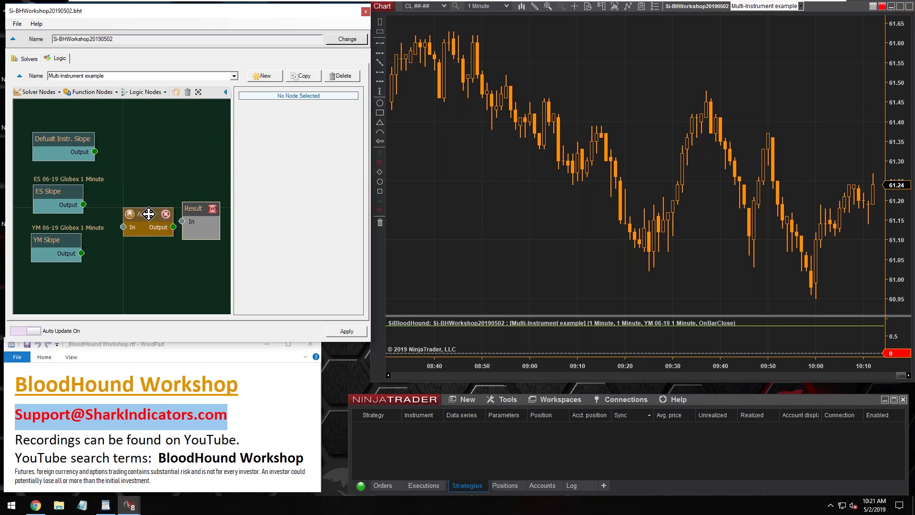
drag(83, 205, 116, 223)
mouse_move(82, 253)
mouse_down()
mouse_move(115, 232)
mouse_move(182, 221)
mouse_up()
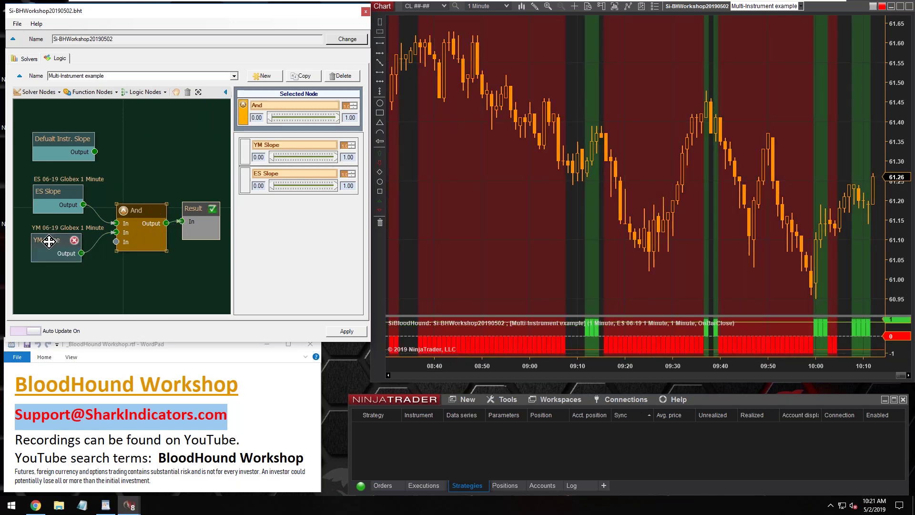
Compare the Indicator setting of the ES Slope and YM Slope nodes
mouse_move(53, 190)
drag(53, 189, 54, 192)
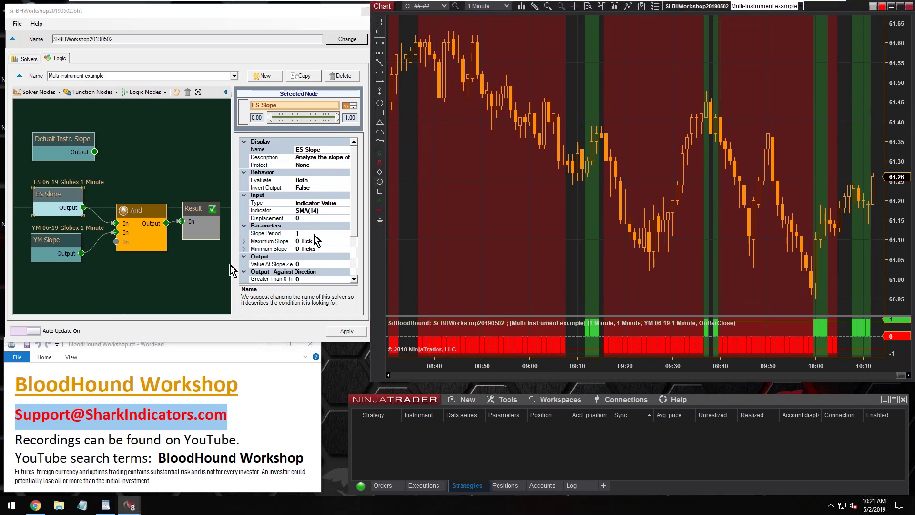
click(304, 210)
drag(318, 211, 297, 211)
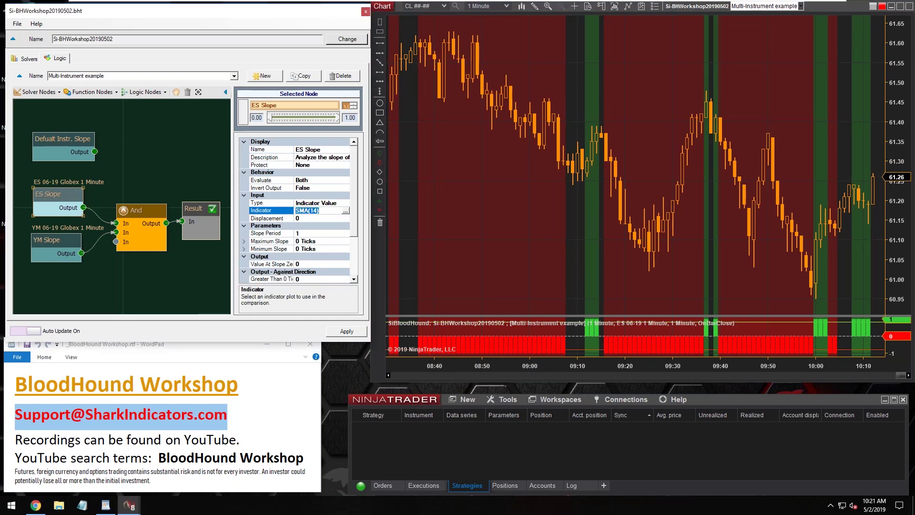
drag(49, 241, 52, 249)
click(323, 210)
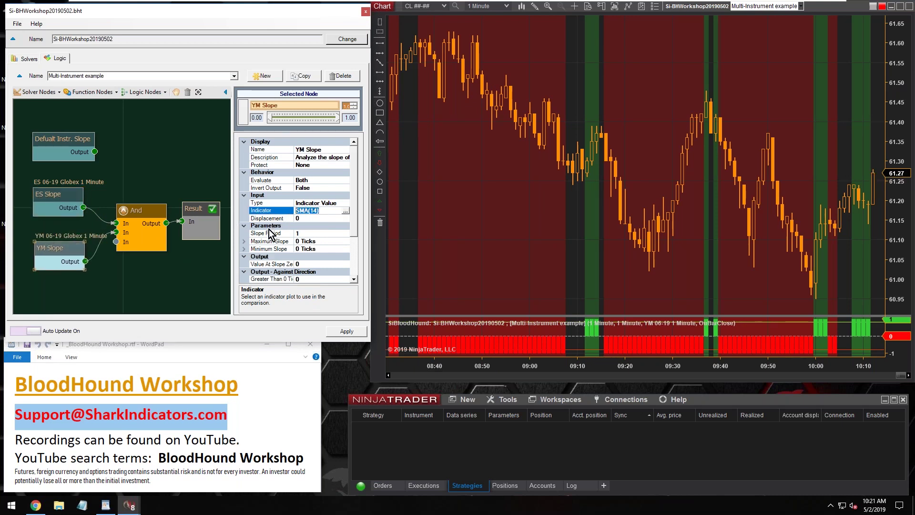
drag(46, 252, 44, 249)
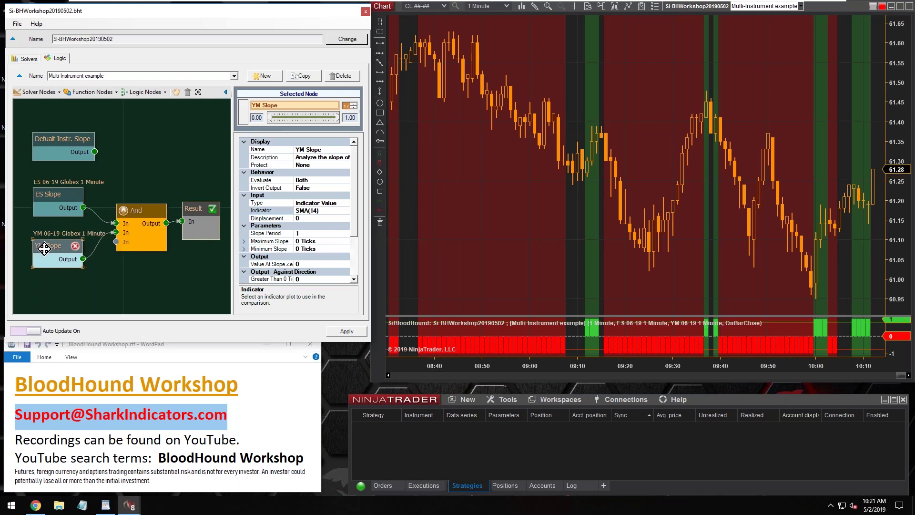
click(49, 197)
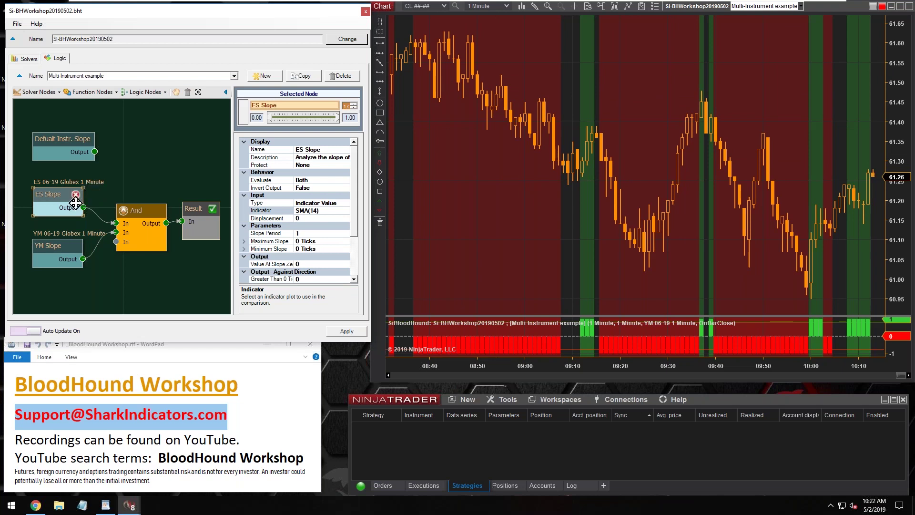
click(331, 210)
mouse_move(54, 251)
drag(54, 250, 52, 254)
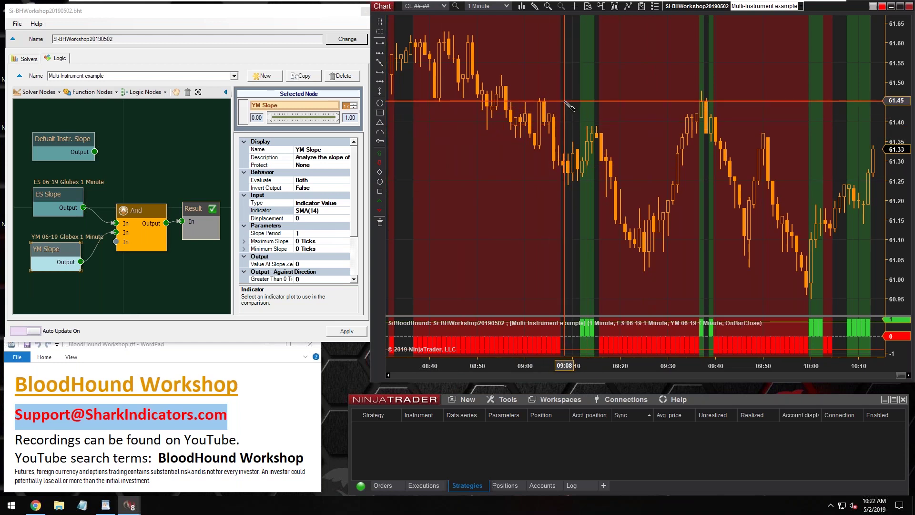
Draw a rectangle around the unshaded bars near 09:10 on the CL chart and make the BloodHound indicator panel slightly taller
drag(564, 101, 578, 198)
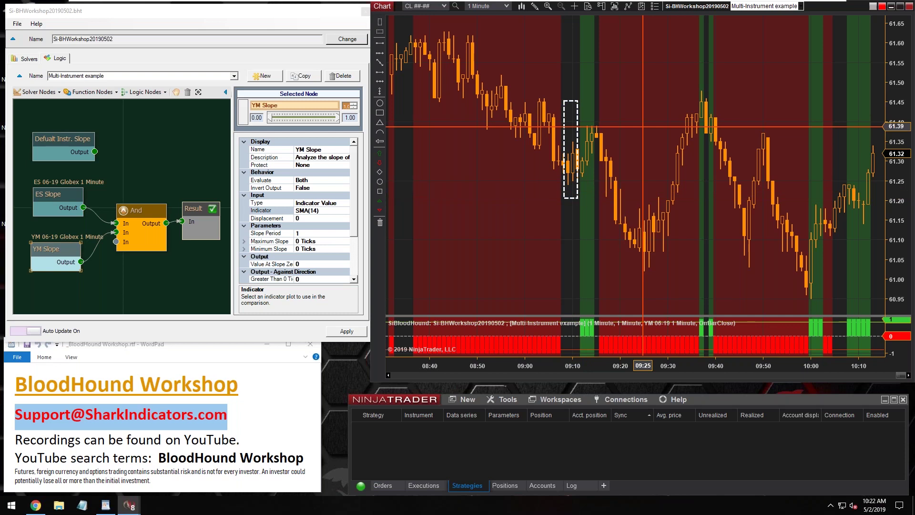
drag(570, 316, 569, 282)
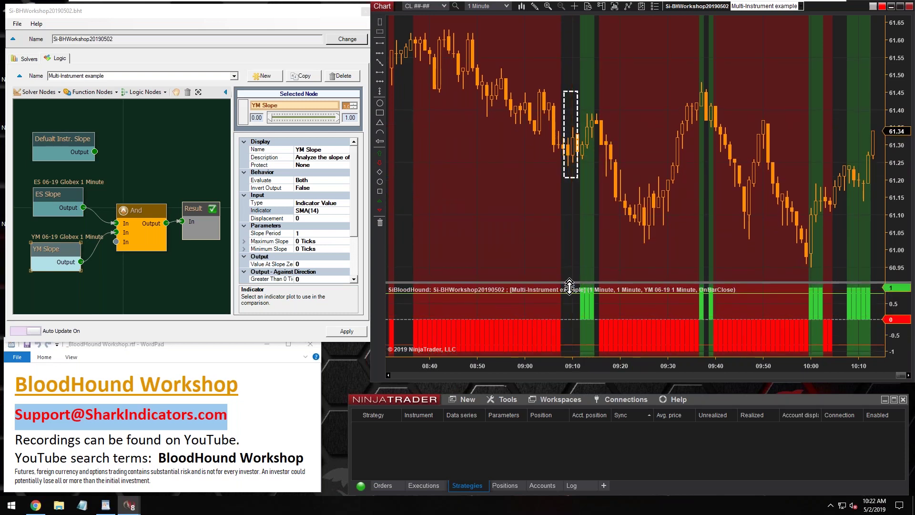
drag(570, 286, 569, 305)
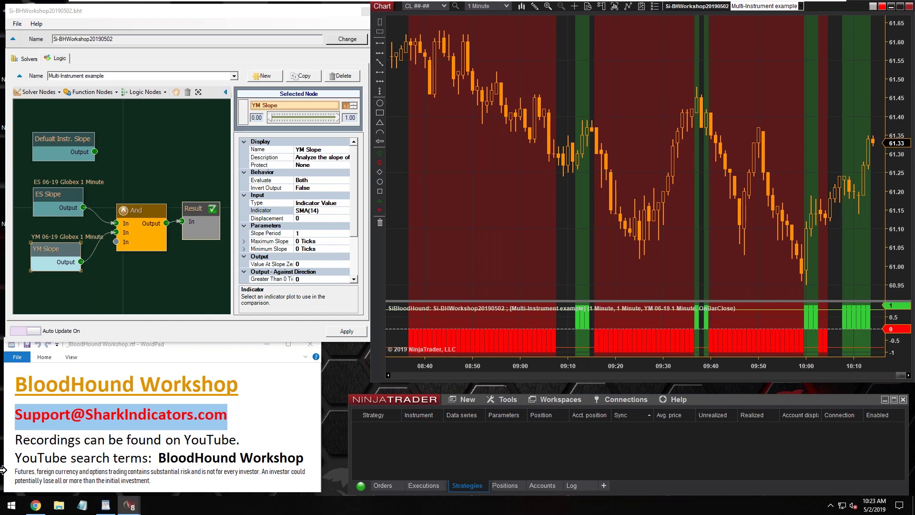
Tidy the node positions and connect the Defualt Instr. Slope node to the And node as a third input
drag(51, 248, 52, 241)
drag(51, 193, 51, 197)
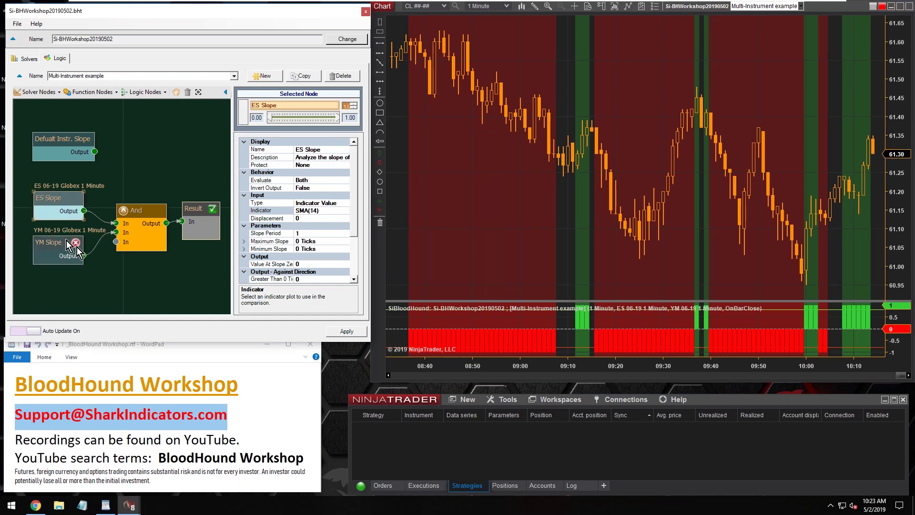
drag(136, 210, 190, 210)
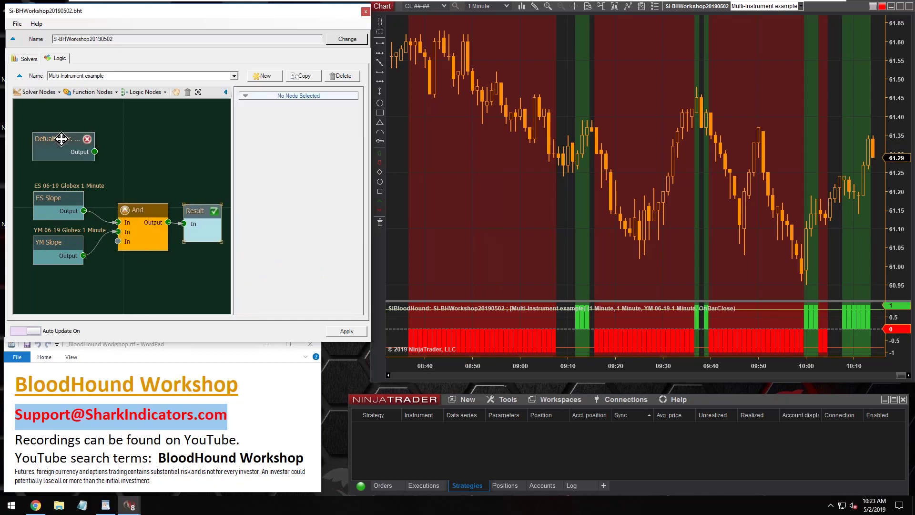
drag(59, 139, 53, 139)
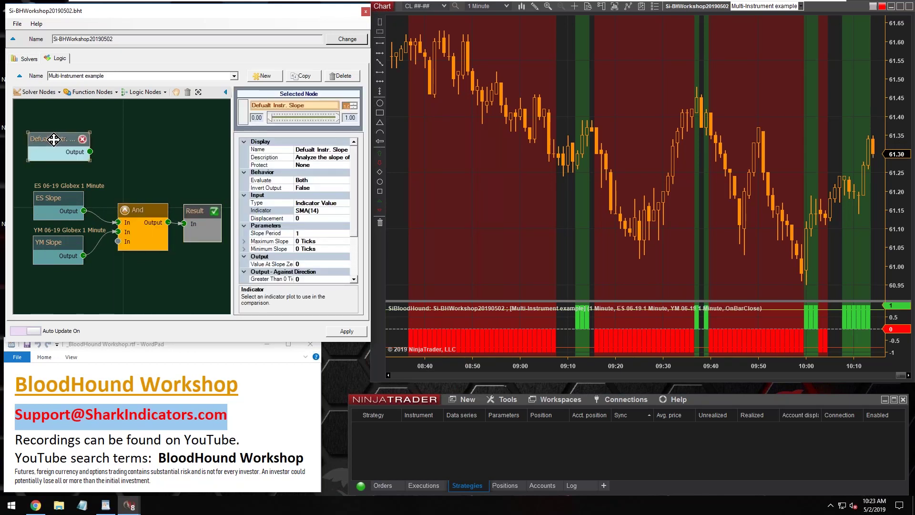
drag(53, 140, 118, 241)
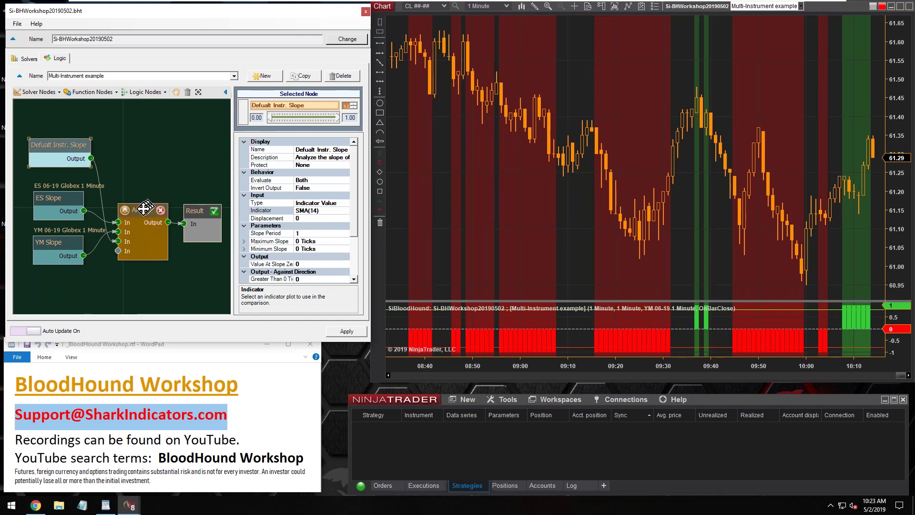
drag(142, 210, 140, 207)
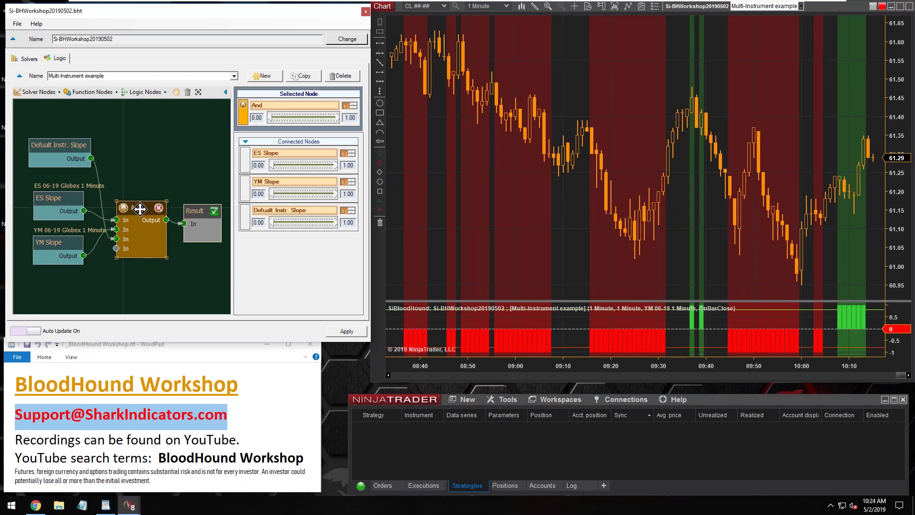
drag(140, 209, 141, 207)
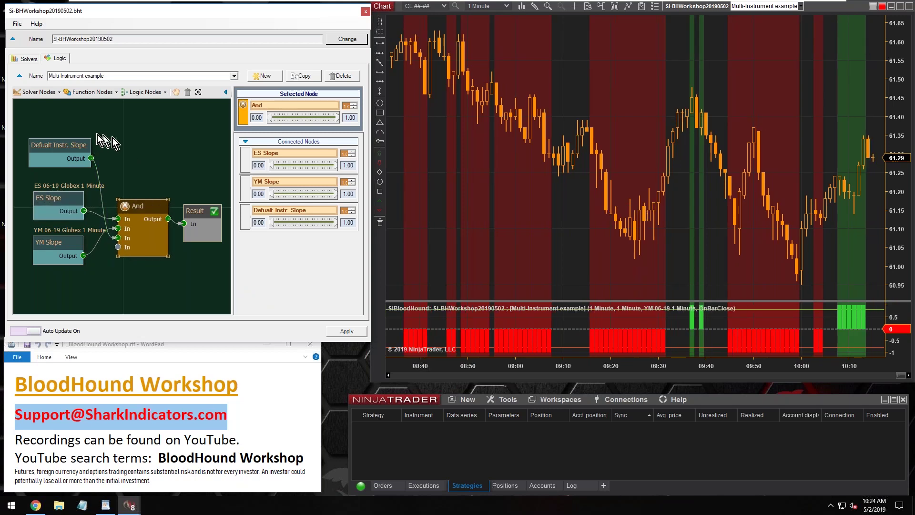
Disconnect YM Slope from the And node, move it below the others, and regroup the And, ES Slope and Defualt Instr. Slope nodes
click(101, 242)
drag(48, 242, 45, 274)
drag(48, 197, 45, 218)
drag(143, 208, 142, 182)
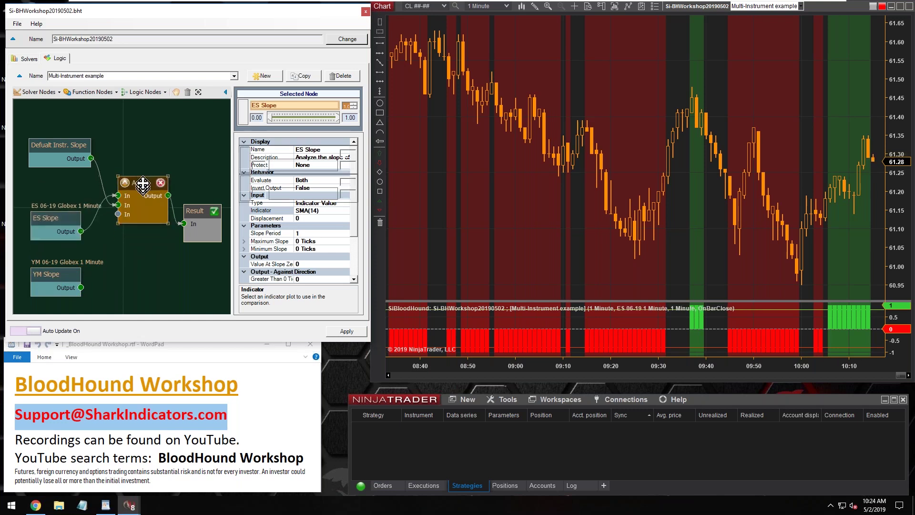
drag(58, 145, 51, 171)
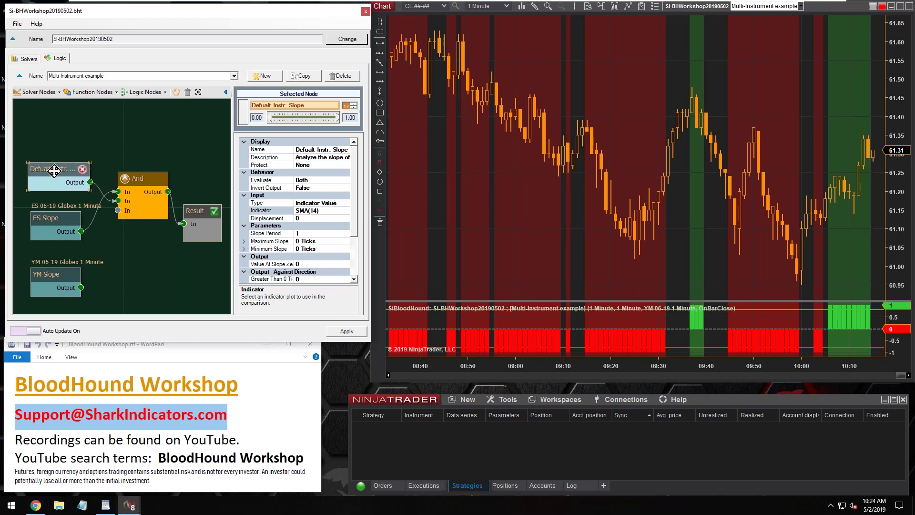
Draw an arrow line on the CL chart pointing up toward the chart's instrument name and shift it lower over the bars
click(477, 124)
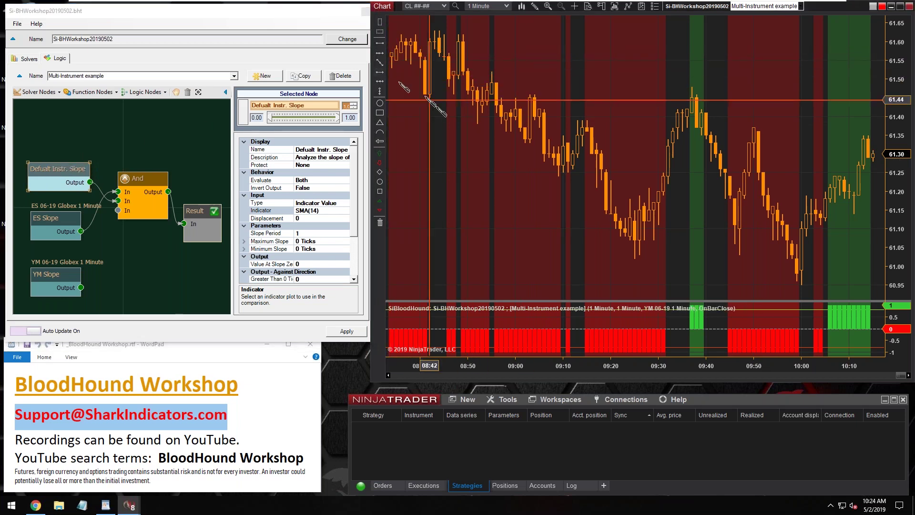
click(465, 123)
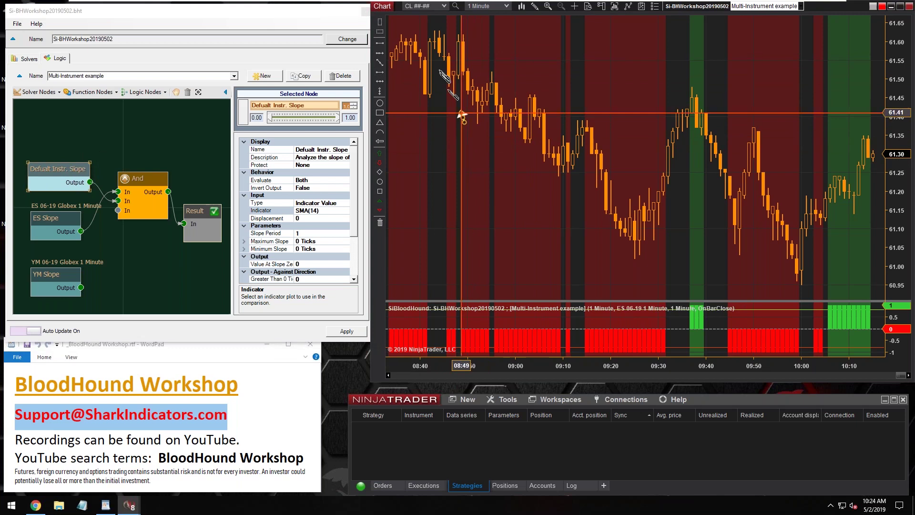
click(431, 30)
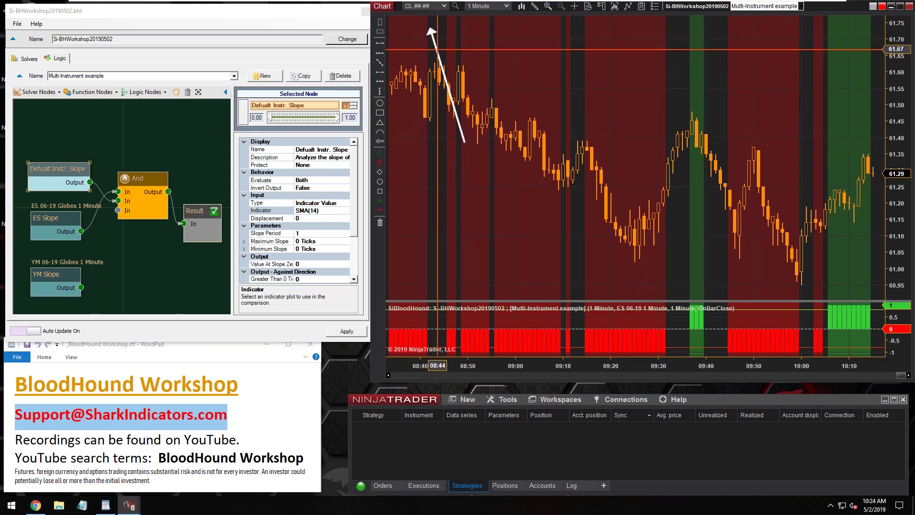
drag(433, 48, 465, 155)
Reposition the Defualt Instr. Slope, ES Slope and YM Slope nodes, keeping YM Slope separate below the other two
mouse_move(53, 174)
mouse_down()
mouse_move(46, 169)
mouse_move(52, 176)
mouse_move(56, 165)
mouse_up()
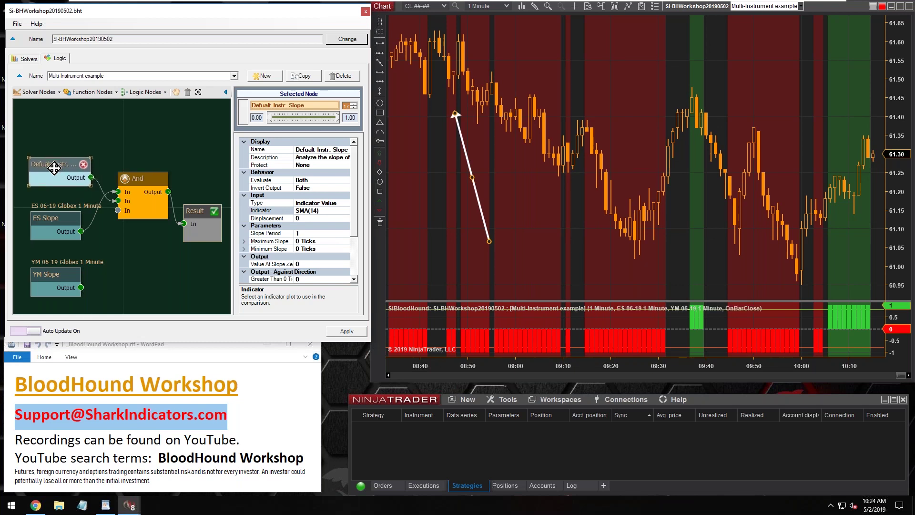
drag(54, 168, 61, 163)
drag(48, 220, 53, 210)
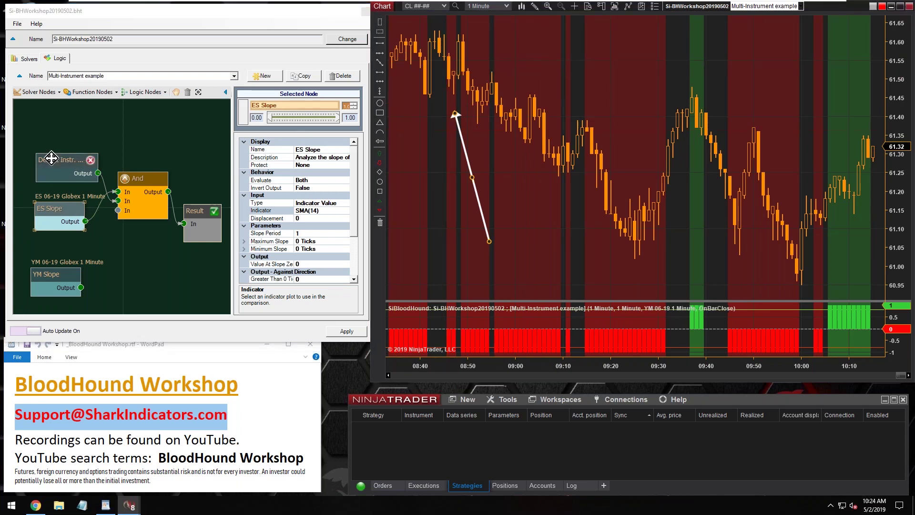
drag(52, 158, 48, 141)
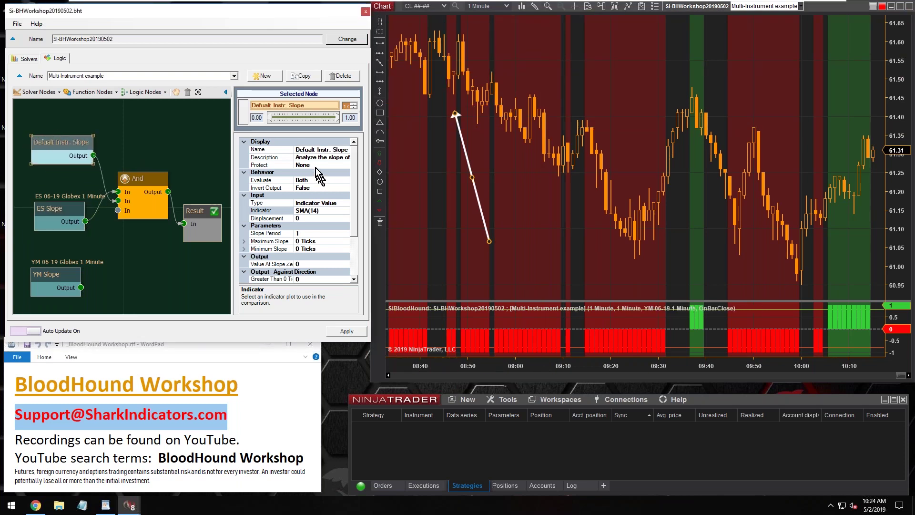
click(296, 150)
drag(55, 147, 54, 159)
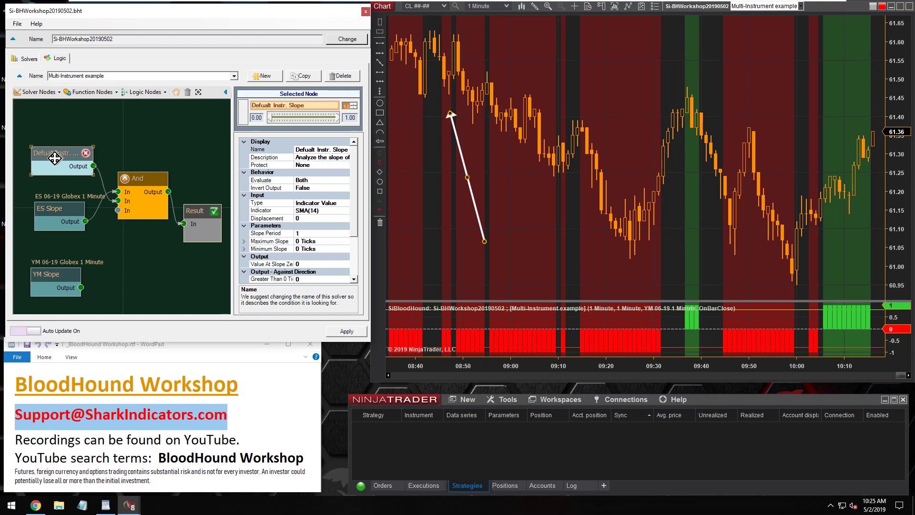
mouse_move(46, 270)
mouse_down()
mouse_move(48, 260)
mouse_move(50, 272)
mouse_up()
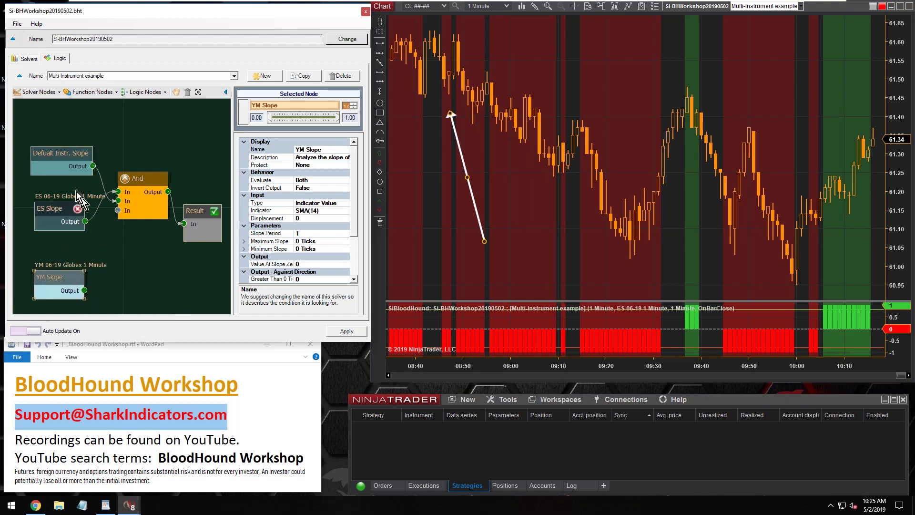
Shift the And, ES Slope and Defualt Instr. Slope nodes as a group and disconnect ES Slope from the And node
drag(143, 162, 41, 242)
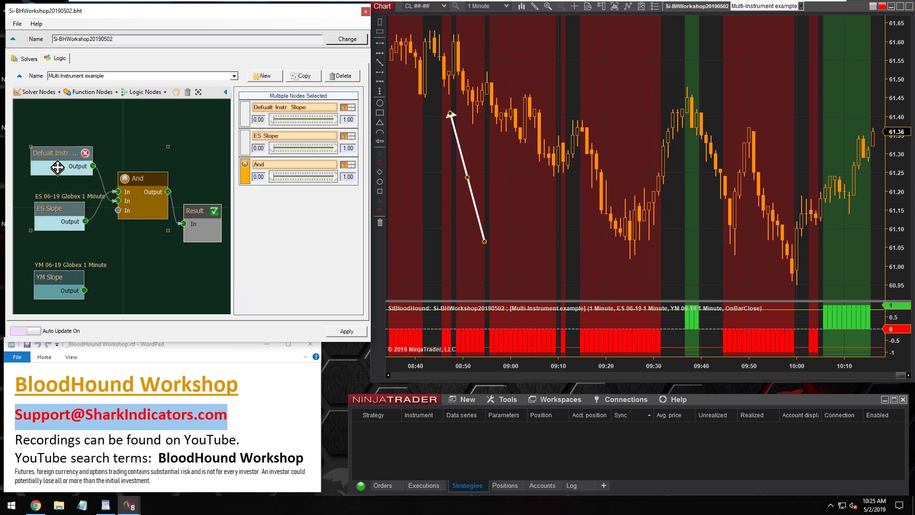
drag(54, 155, 52, 154)
drag(44, 211, 45, 213)
mouse_move(100, 212)
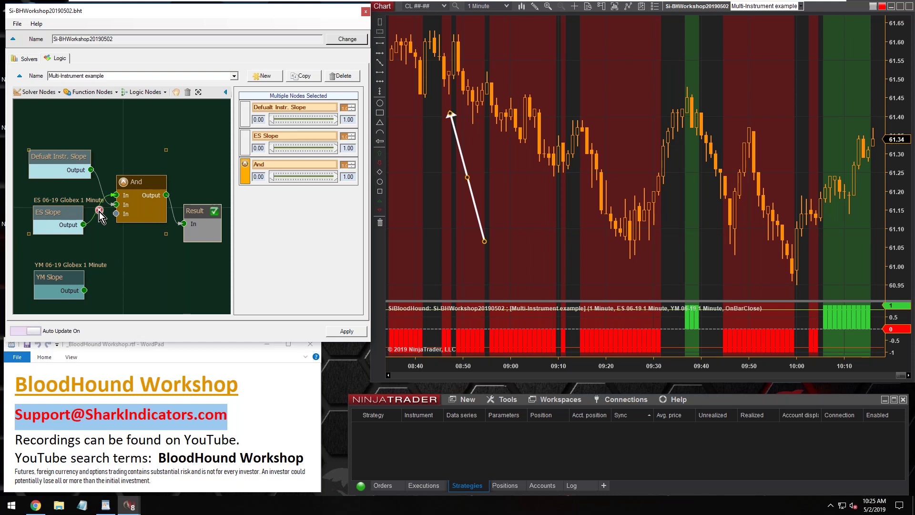
click(100, 212)
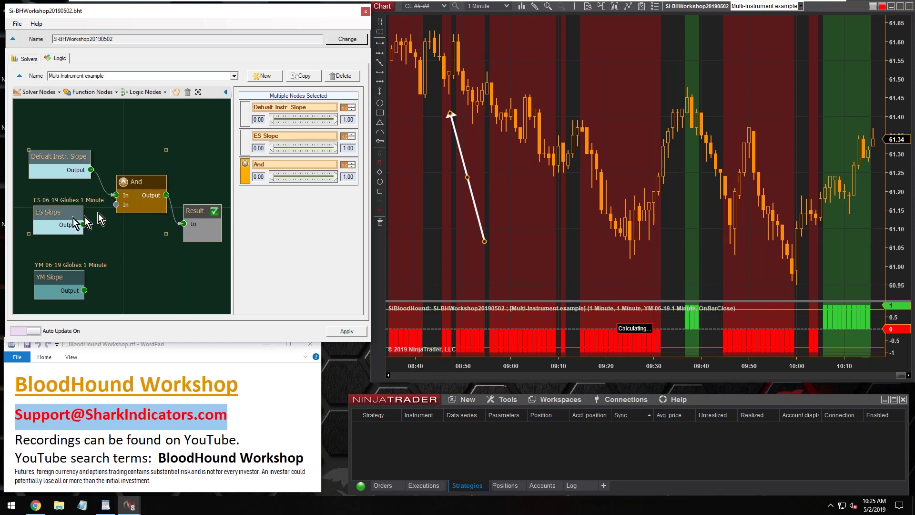
Swap the positions of the ES Slope and YM Slope nodes and connect YM Slope to the And node
mouse_move(54, 211)
click(125, 267)
mouse_move(53, 210)
mouse_down()
mouse_move(121, 256)
mouse_move(126, 277)
mouse_move(80, 276)
mouse_move(55, 204)
mouse_up()
mouse_move(134, 280)
drag(134, 280, 59, 282)
drag(83, 218, 115, 201)
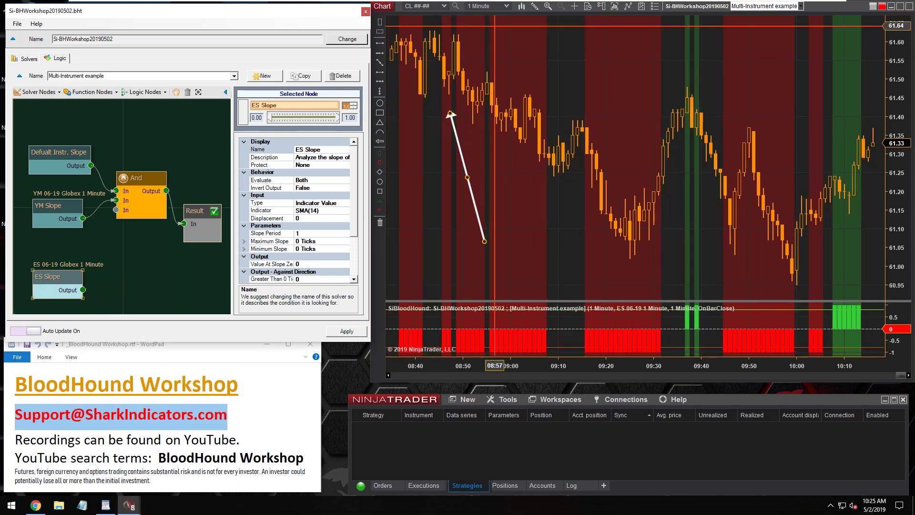
Switch the chart's instrument to ES ##-## and reopen the Si-BHWorkshop20190502 BloodHound configuration
click(447, 8)
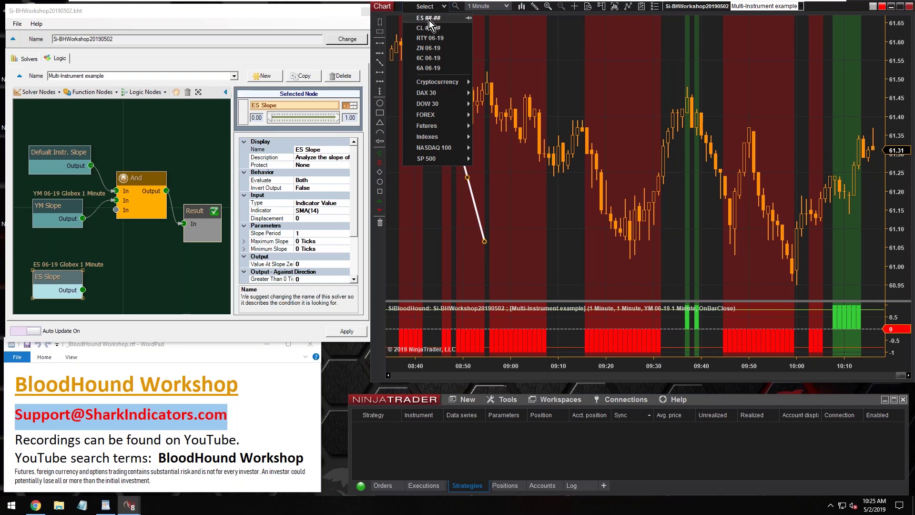
click(429, 19)
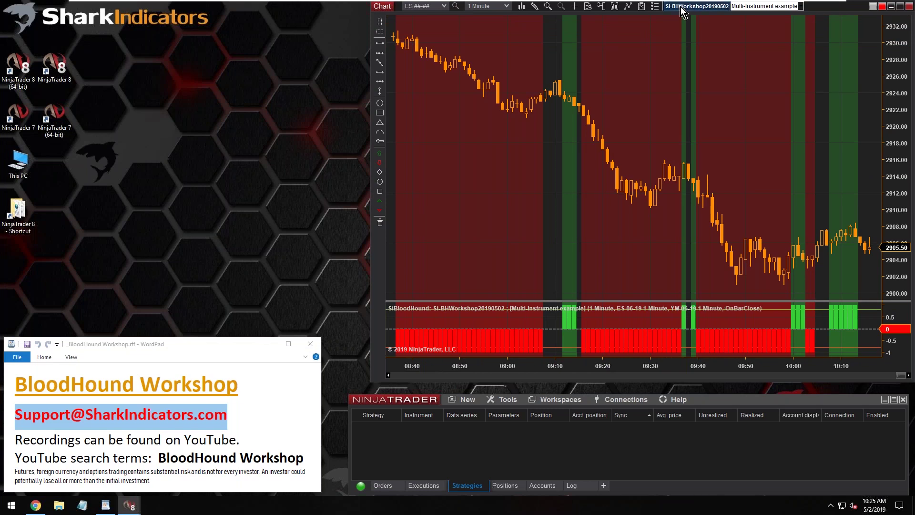
click(682, 7)
drag(172, 40, 147, 20)
Check the Indicator setting of the Defualt Instr. Slope solver under Default Timeframe
click(26, 109)
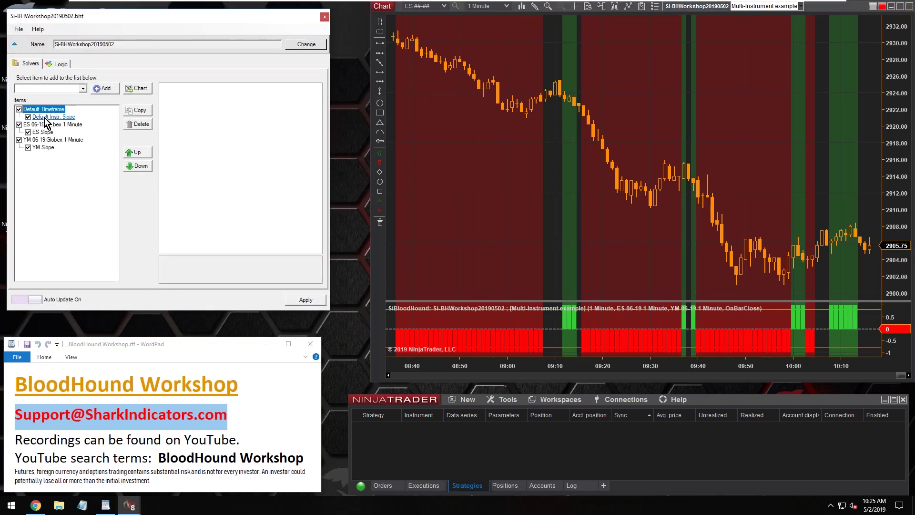
click(45, 118)
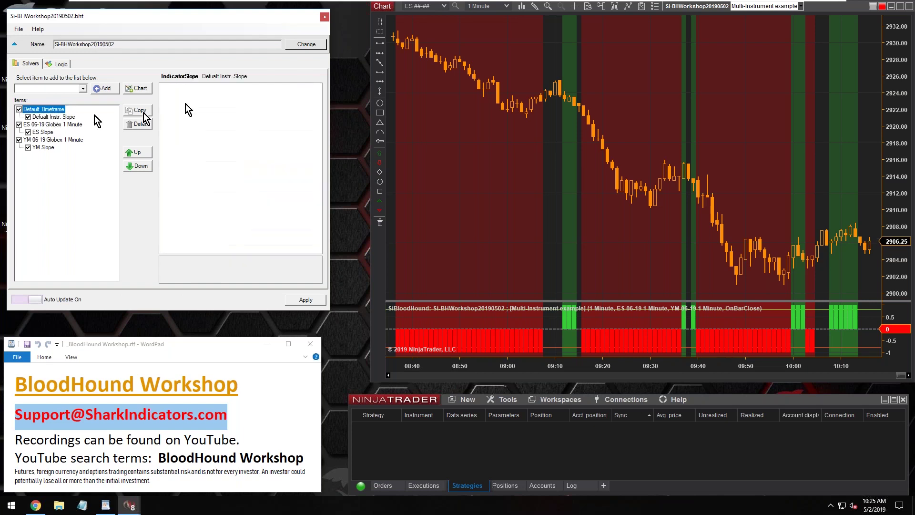
click(41, 118)
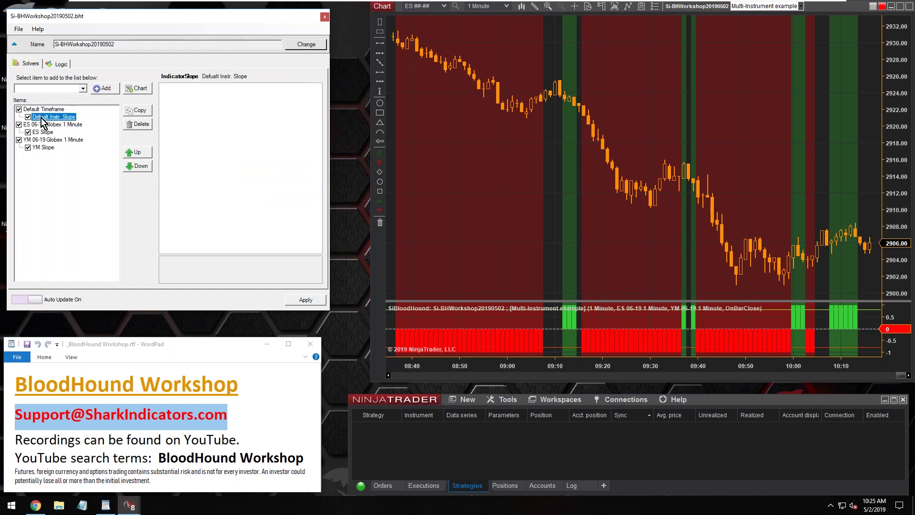
click(262, 156)
double_click(255, 155)
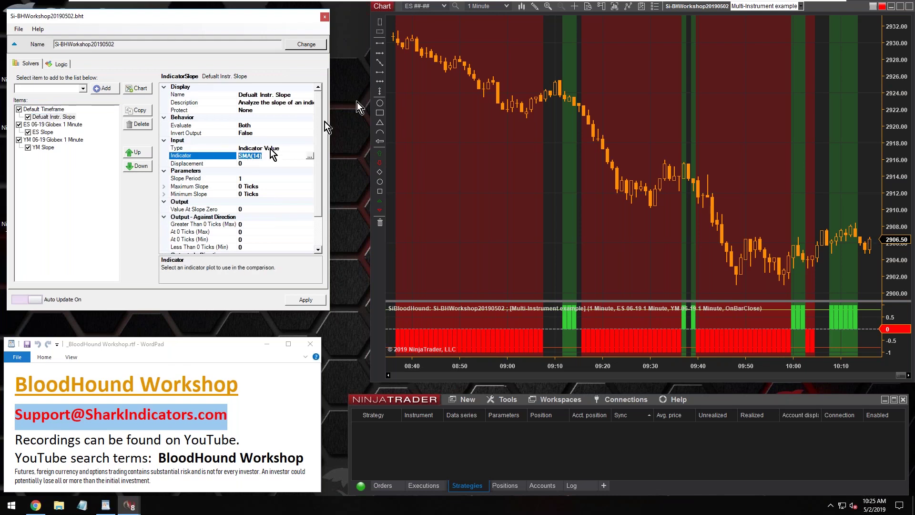
click(400, 62)
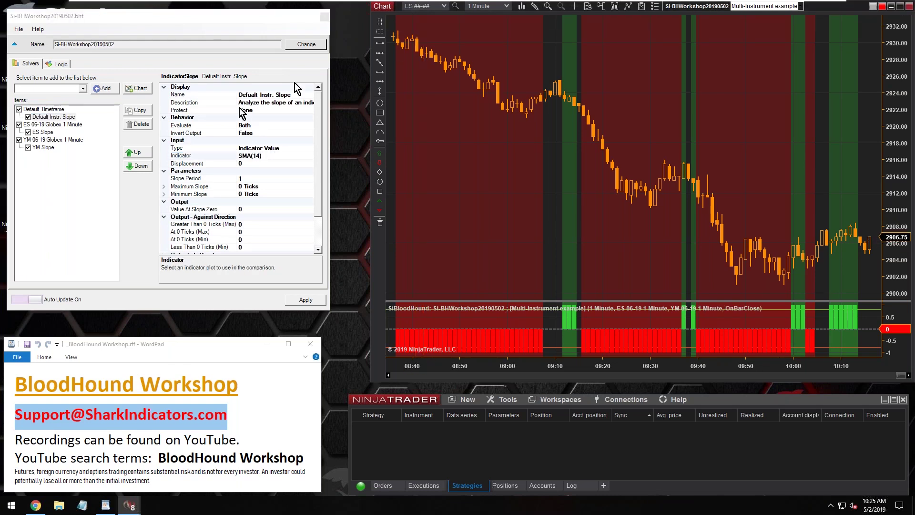
Compare the settings of the ES 06-19 Globex 1 Minute timeframe with those of its ES Slope solver
click(43, 124)
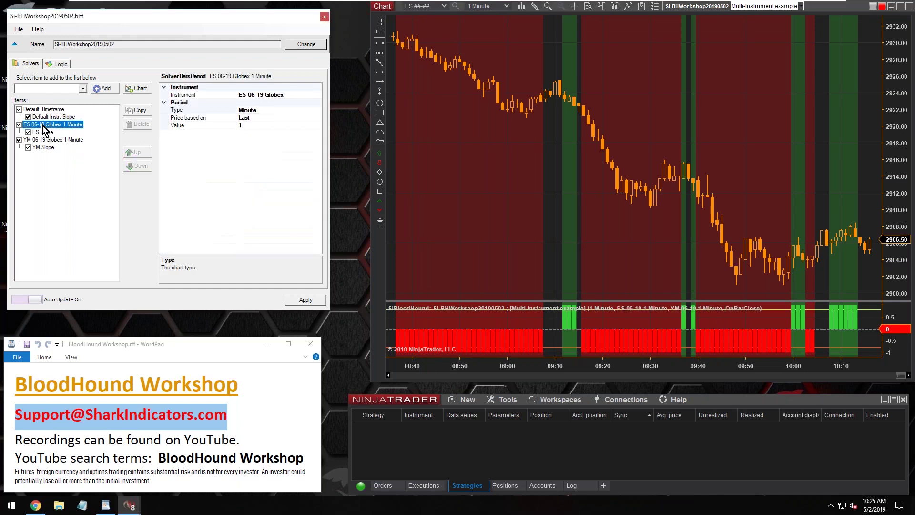
click(41, 133)
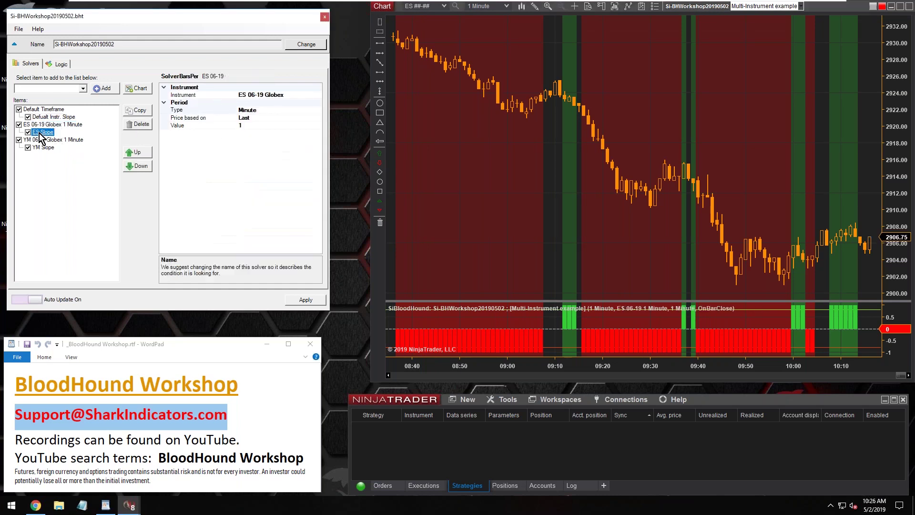
click(44, 125)
drag(46, 133, 45, 128)
click(45, 126)
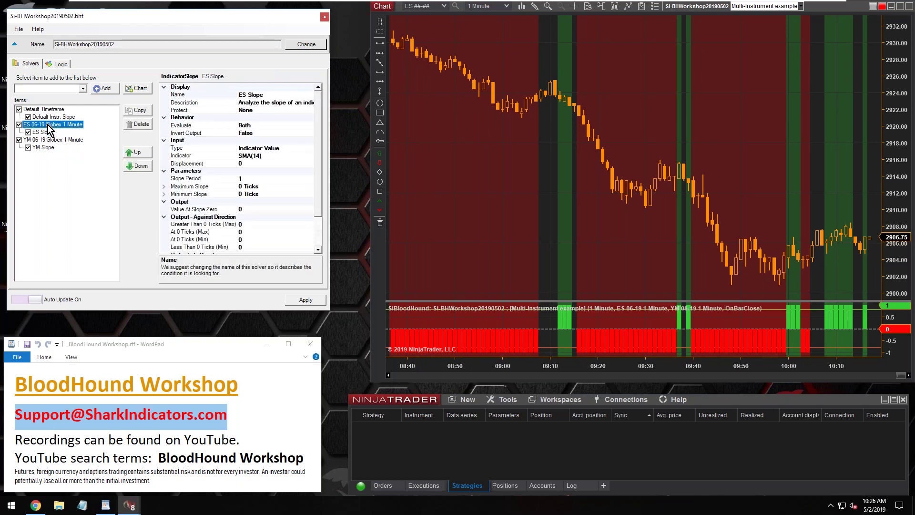
click(46, 133)
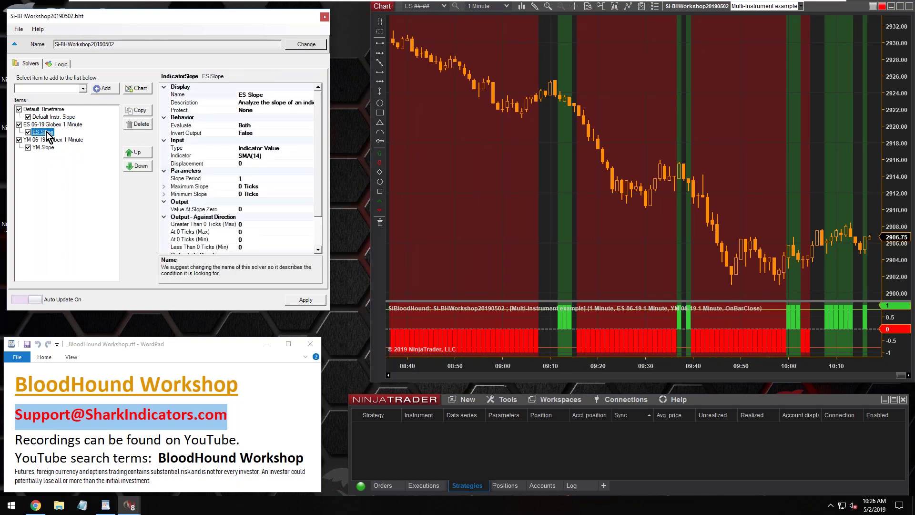
click(49, 125)
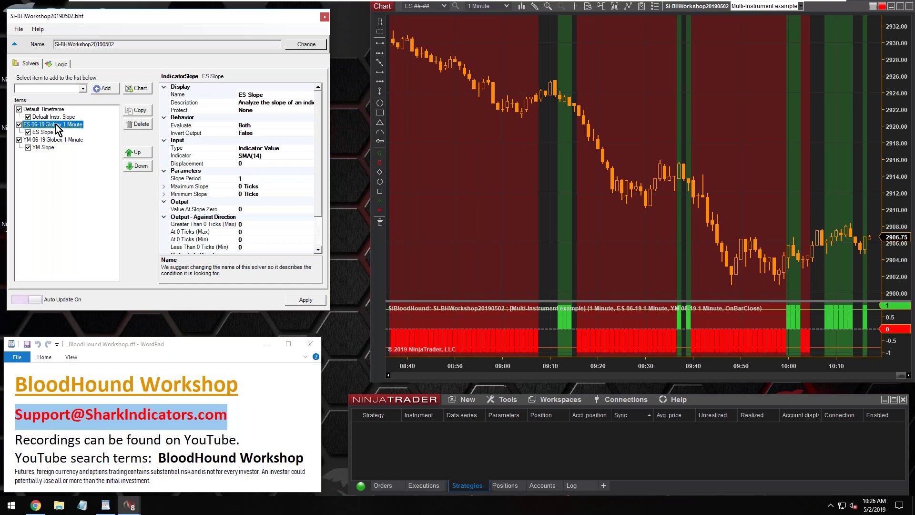
click(48, 133)
click(42, 124)
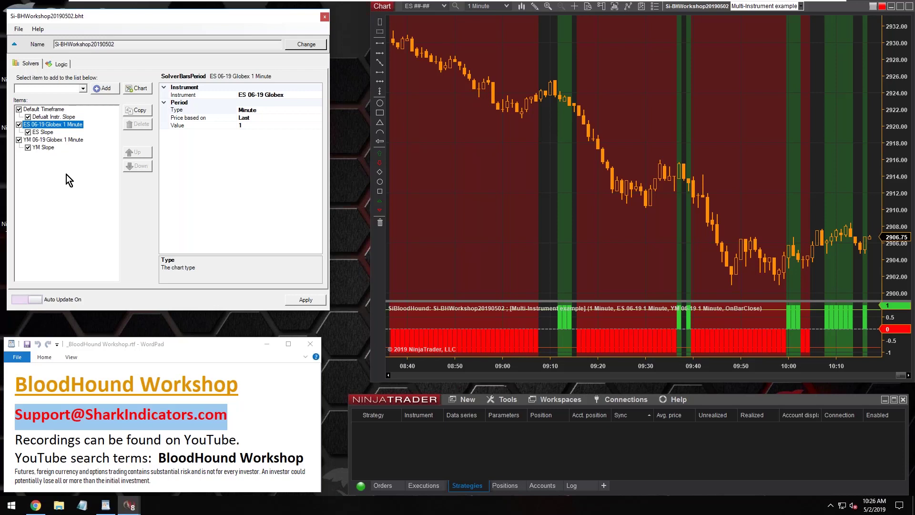
Return to the Multi-Instrument example logic, enlarge the BloodHound window and move the Defualt Instr. Slope node slightly upward
click(54, 66)
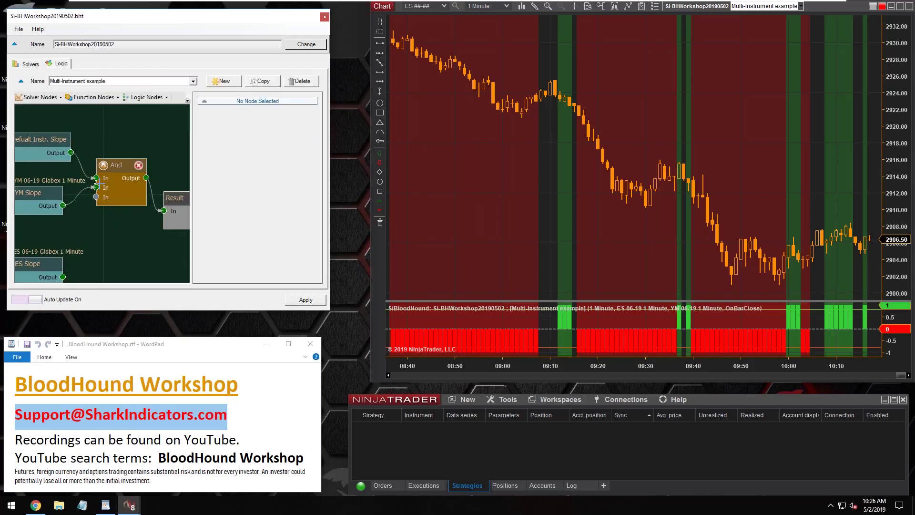
drag(329, 318, 390, 375)
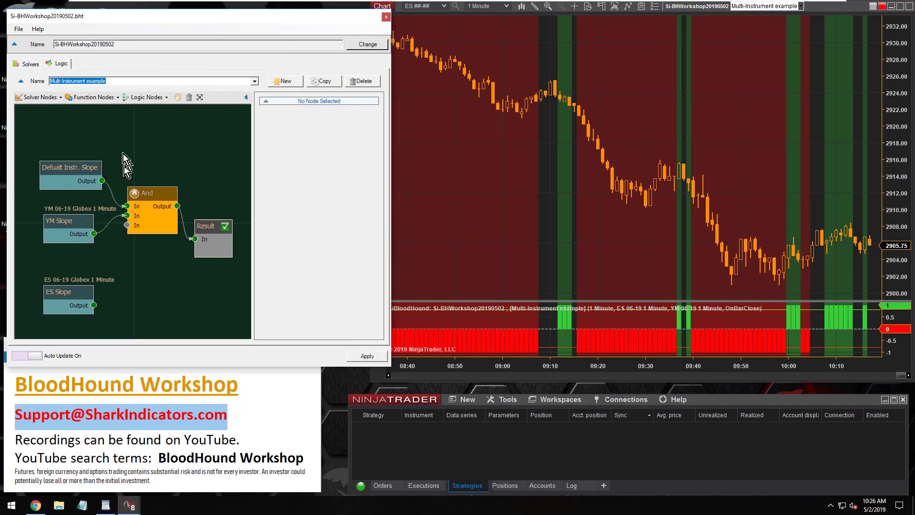
mouse_move(58, 169)
mouse_down()
mouse_move(62, 152)
mouse_move(60, 163)
mouse_up()
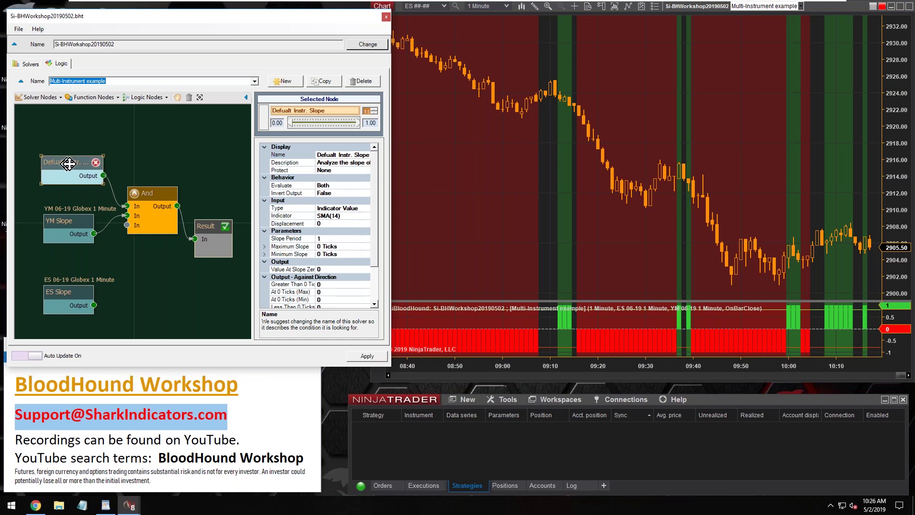
Review the Defualt Instr. Slope node's Name and Indicator, and draw an arrow on the ES chart pointing up toward its instrument name
click(317, 156)
double_click(319, 155)
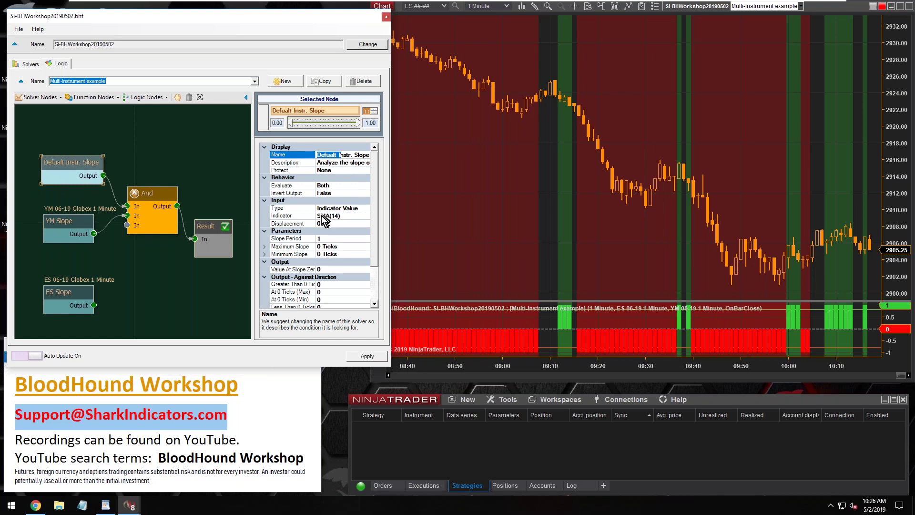
click(322, 216)
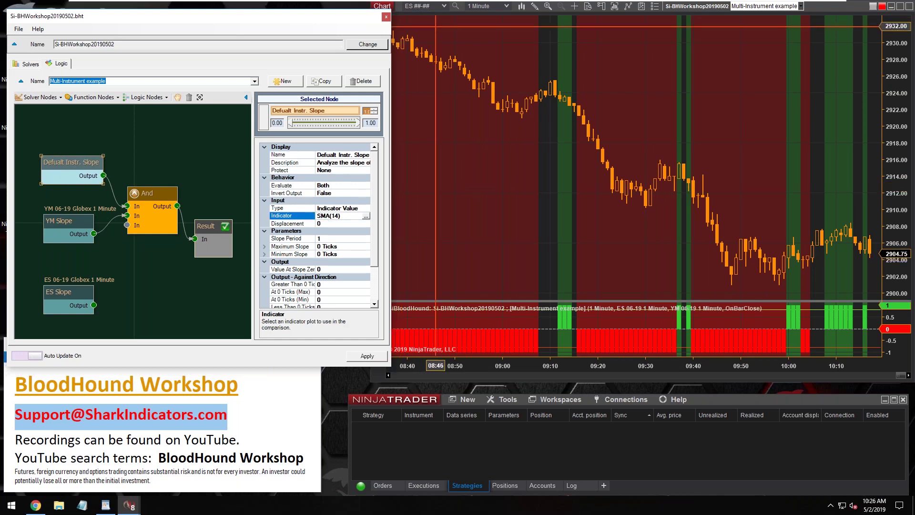
click(432, 36)
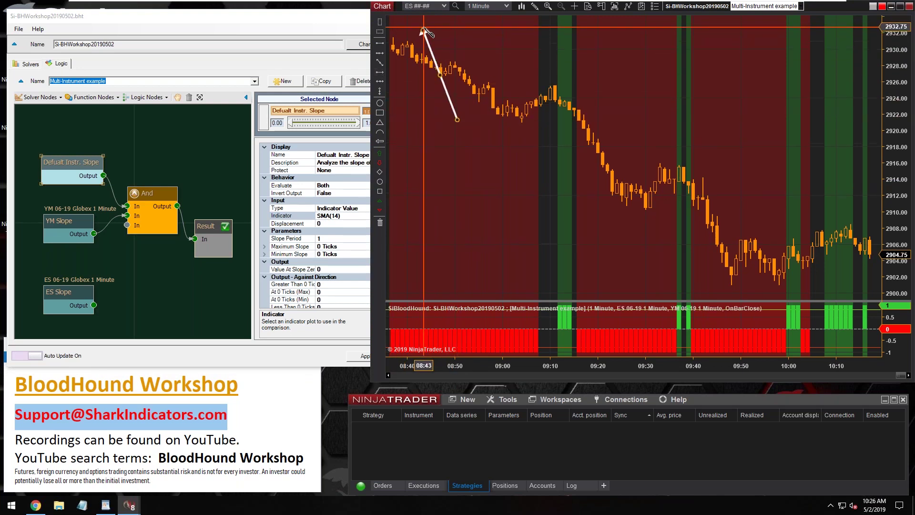
Line up the Defualt Instr. Slope and YM Slope nodes beside the And node and move ES Slope farther below them
mouse_move(69, 228)
drag(68, 228, 58, 233)
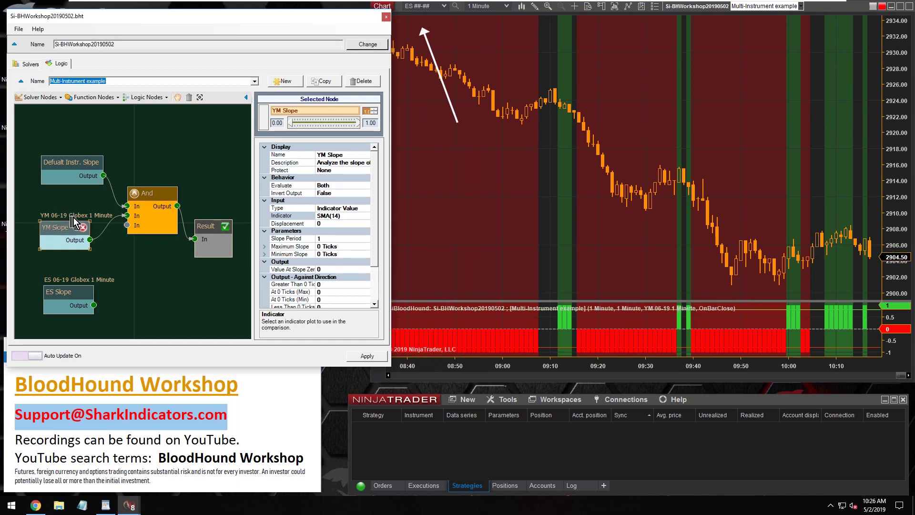
drag(57, 228, 56, 228)
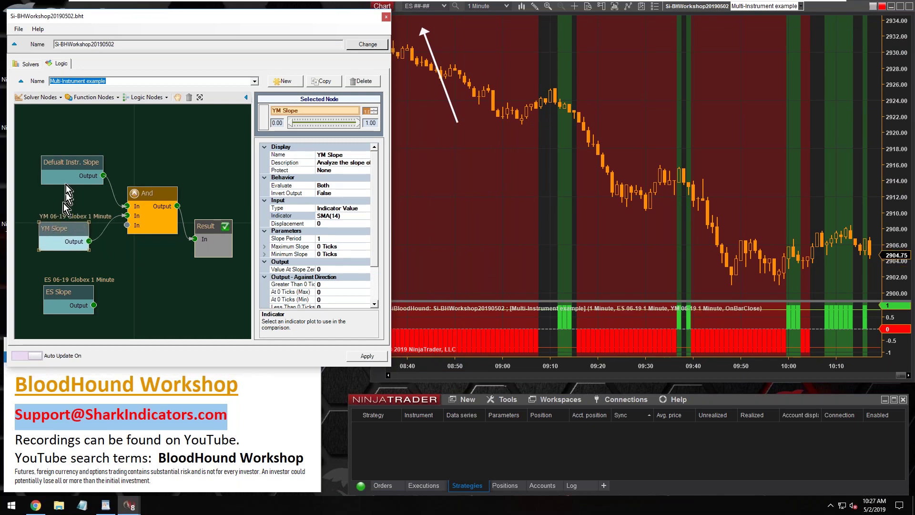
click(61, 163)
drag(61, 163, 55, 176)
drag(57, 229, 56, 222)
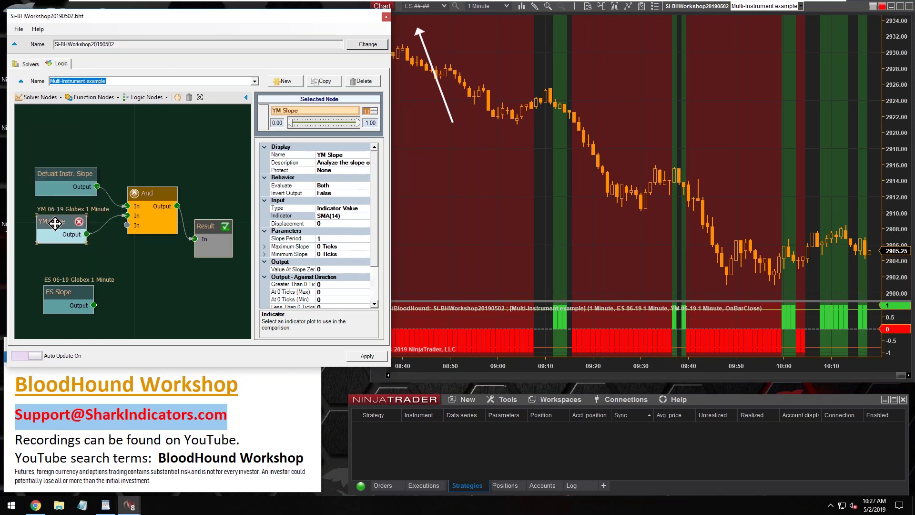
drag(62, 295, 54, 304)
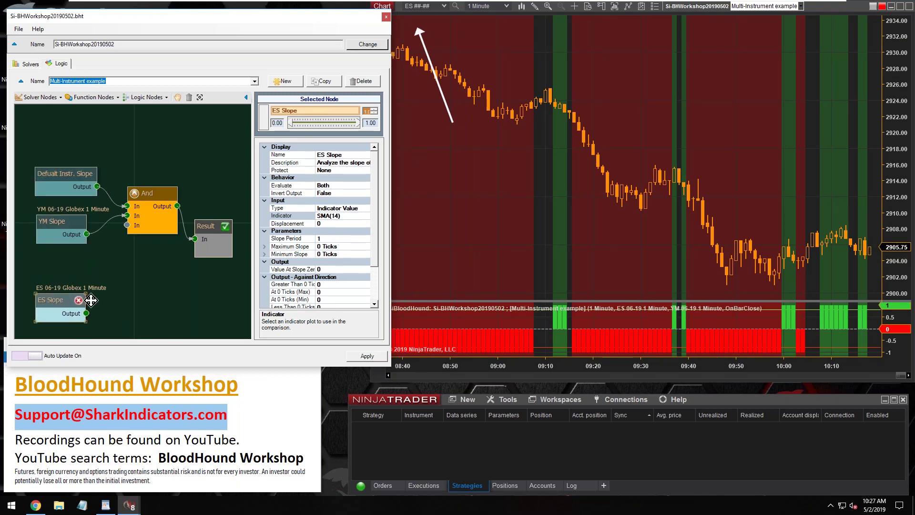
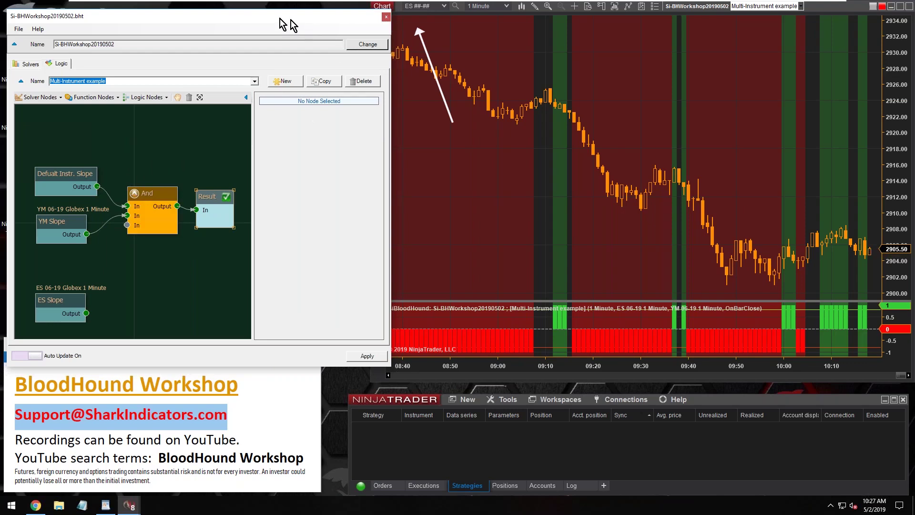
Close the Si-BHWorkshop20190502 BloodHound window after shifting it slightly
mouse_move(177, 25)
mouse_down()
mouse_move(238, 35)
mouse_move(181, 55)
mouse_move(241, 33)
mouse_move(200, 32)
mouse_move(241, 30)
mouse_move(180, 30)
mouse_up()
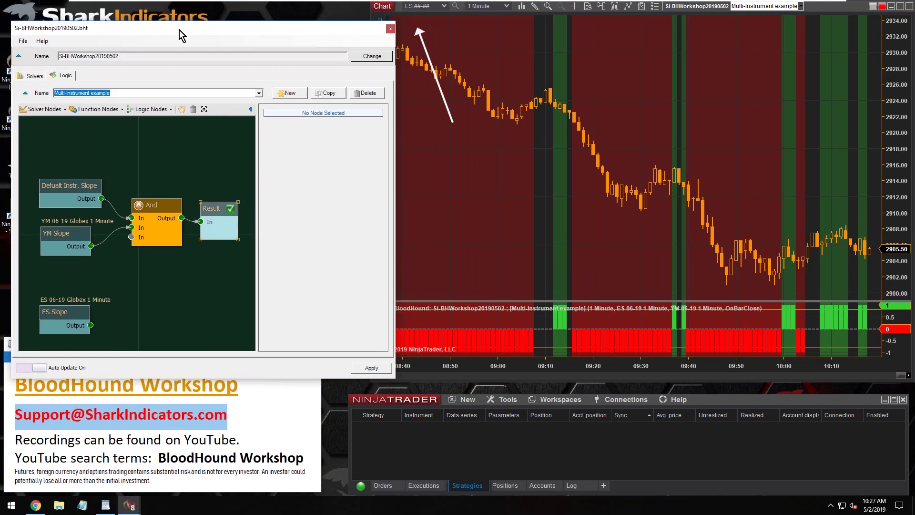
drag(179, 30, 179, 27)
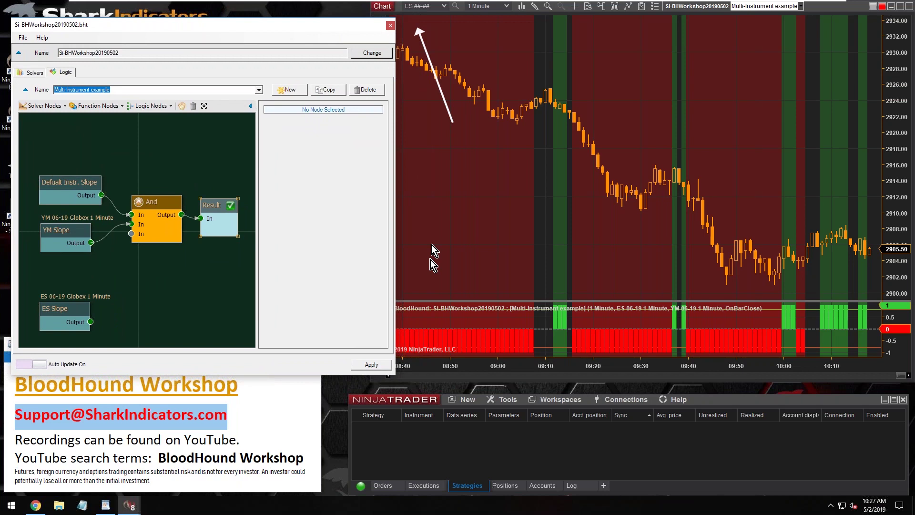
key(alt+F4)
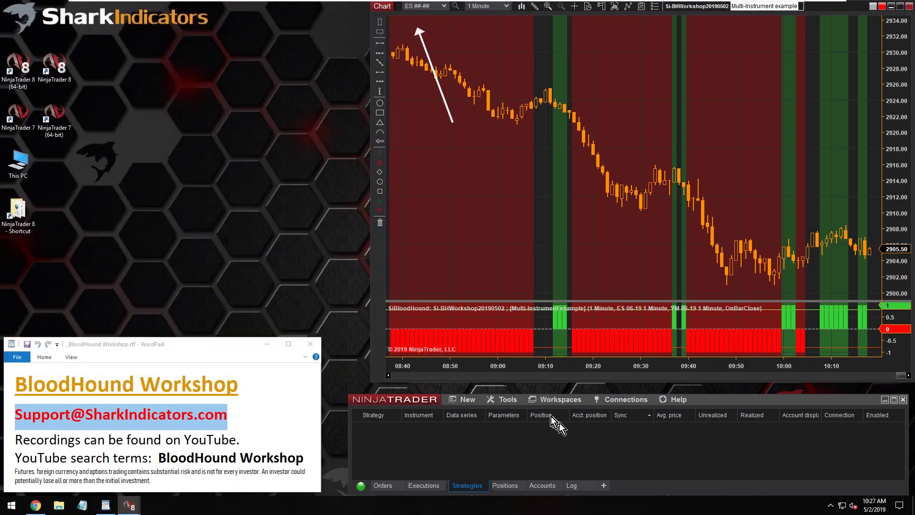
Open a new Market Analyzer window, place it beside the chart, and add the ES ##-## instrument to it
click(464, 400)
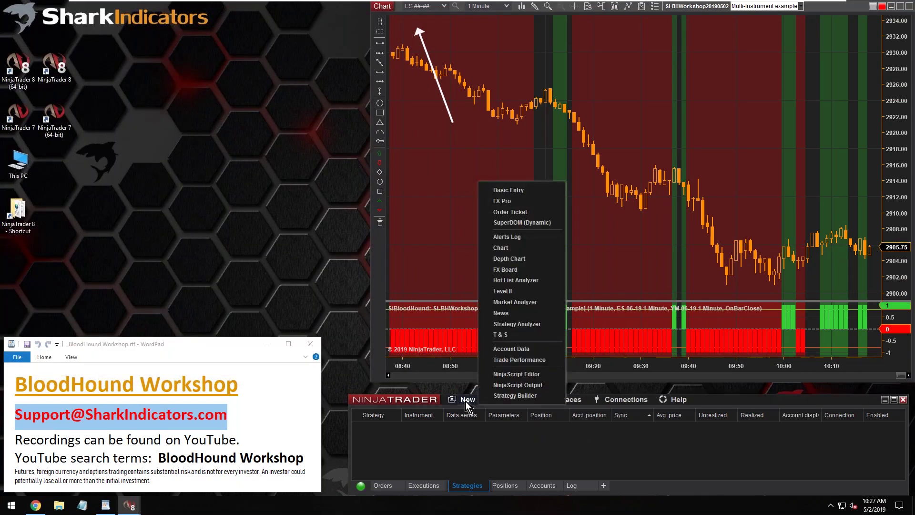
click(519, 304)
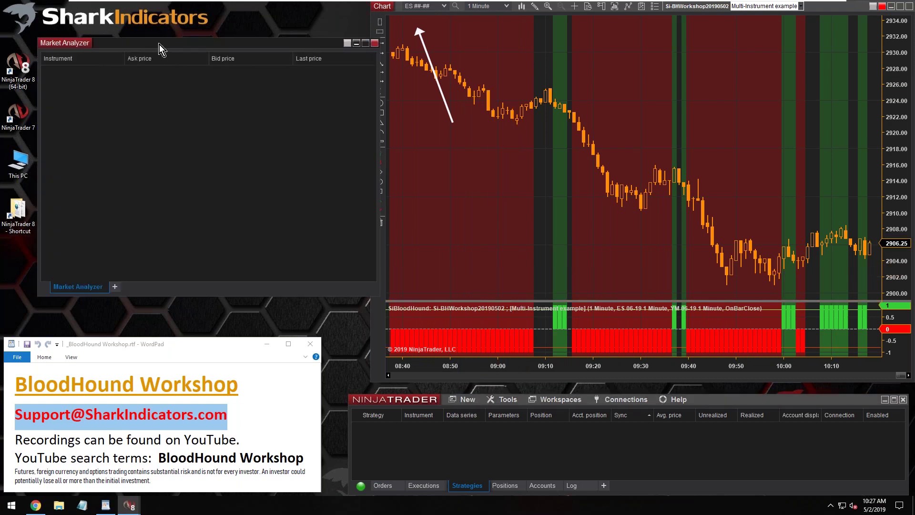
drag(160, 45, 131, 12)
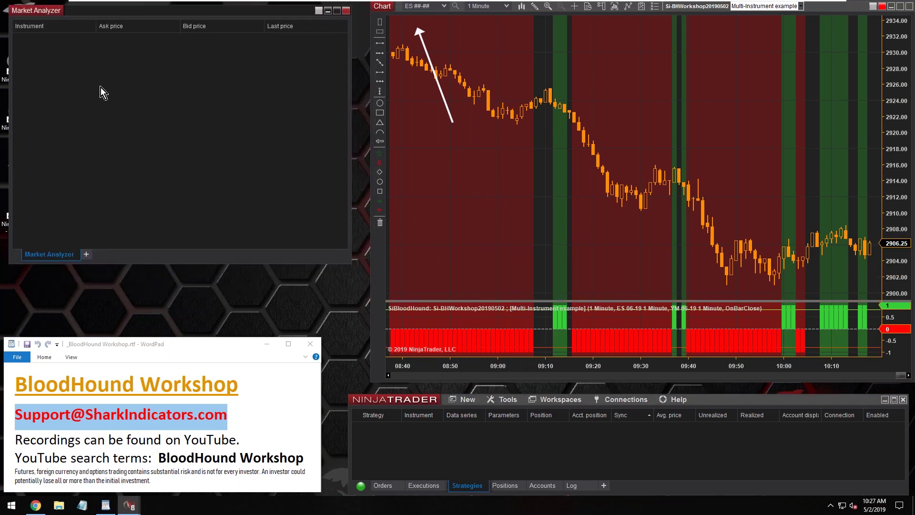
right_click(44, 43)
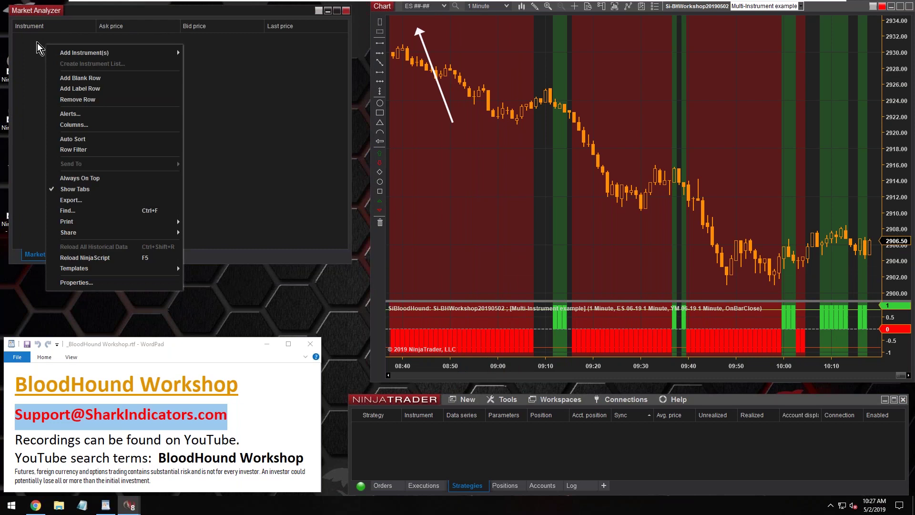
mouse_move(90, 55)
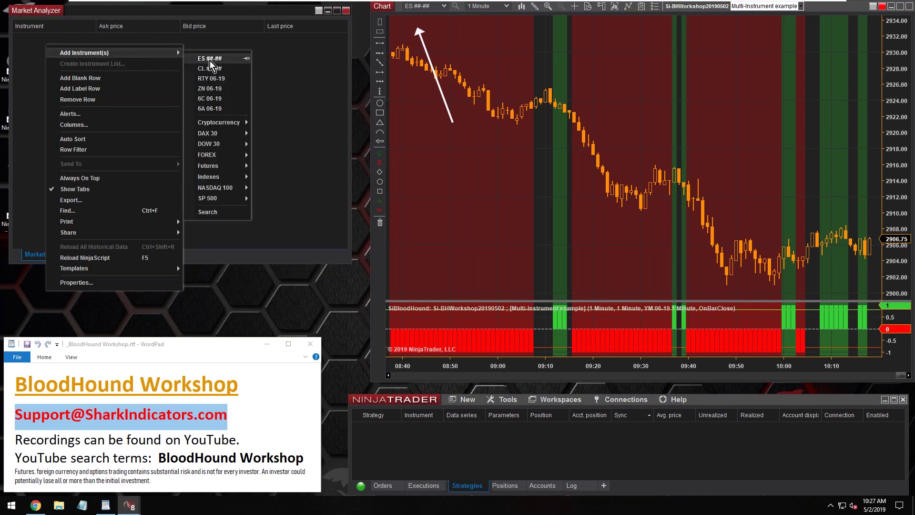
click(210, 61)
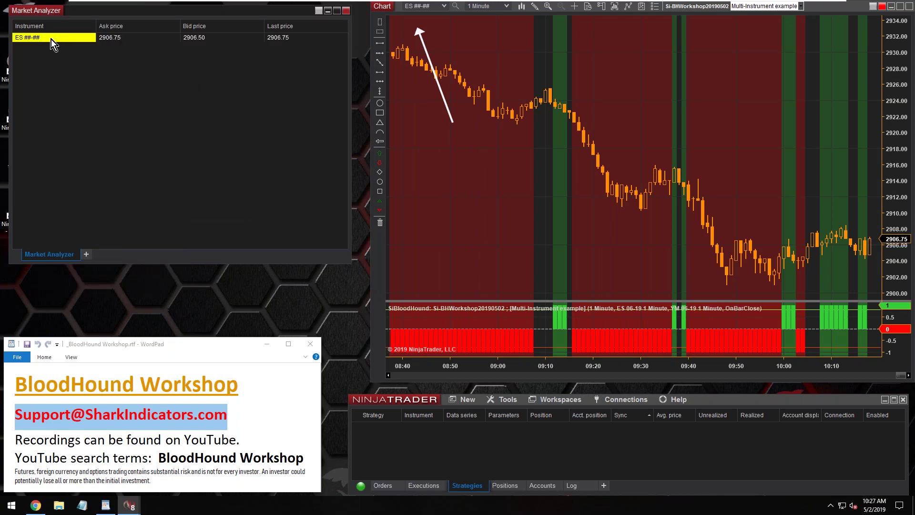
Open the Market Analyzer's column settings and remove the Ask price and Bid price columns
right_click(136, 39)
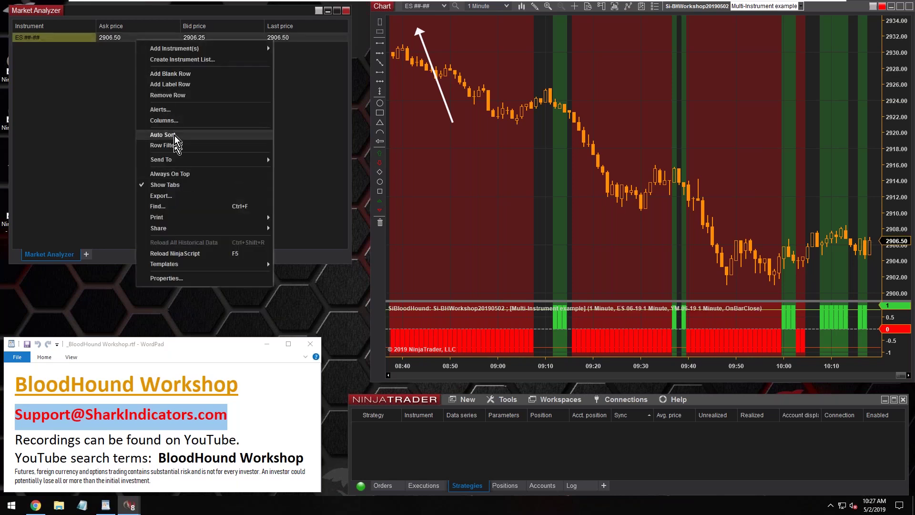
key(Escape)
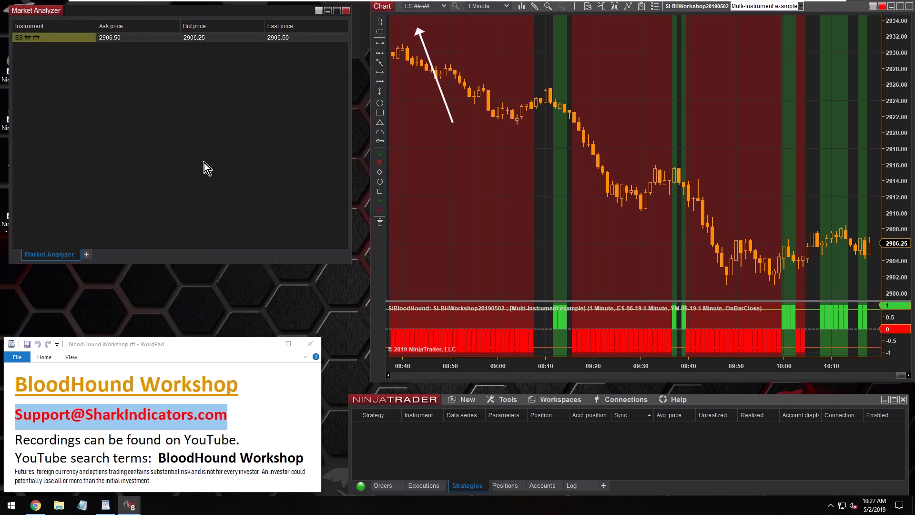
click(63, 170)
click(110, 210)
click(109, 209)
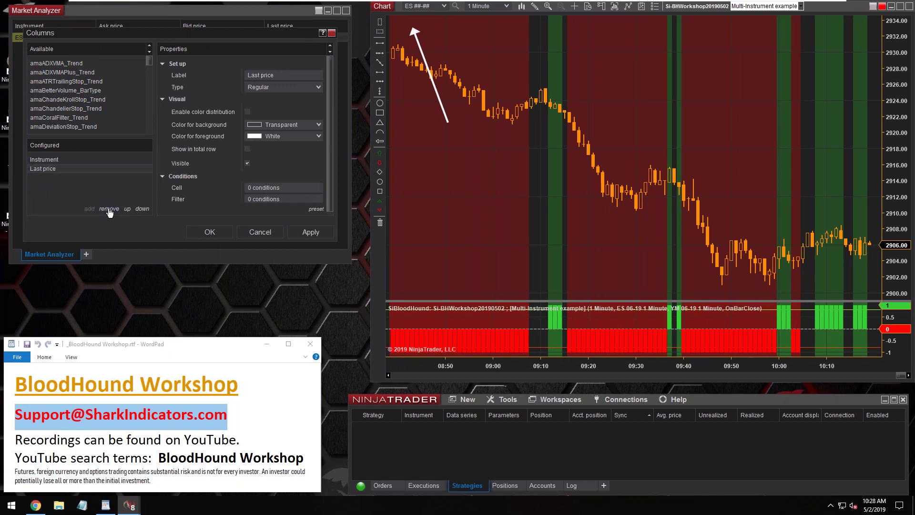
drag(149, 61, 153, 108)
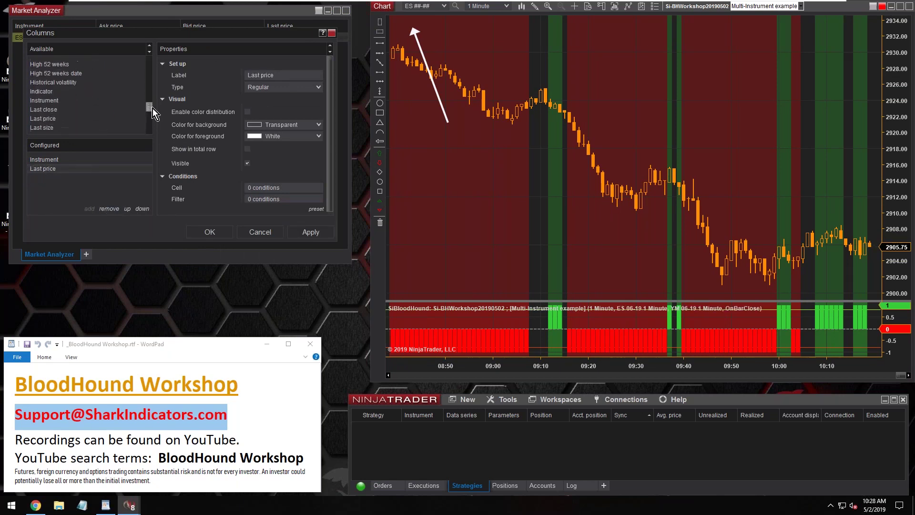
click(44, 100)
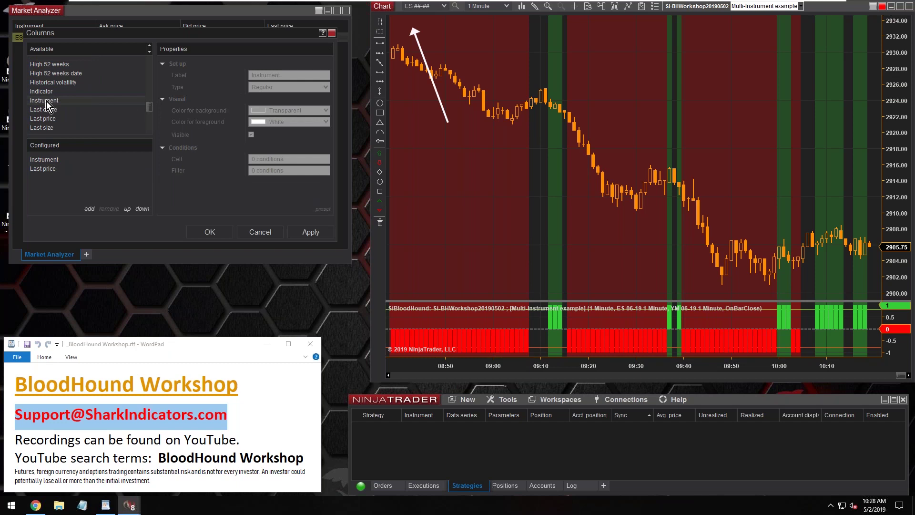
double_click(47, 101)
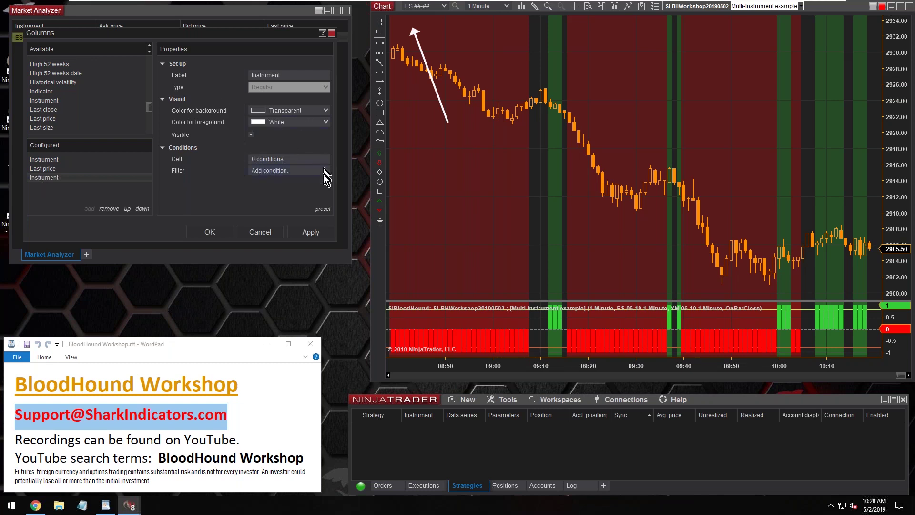
drag(317, 245, 316, 308)
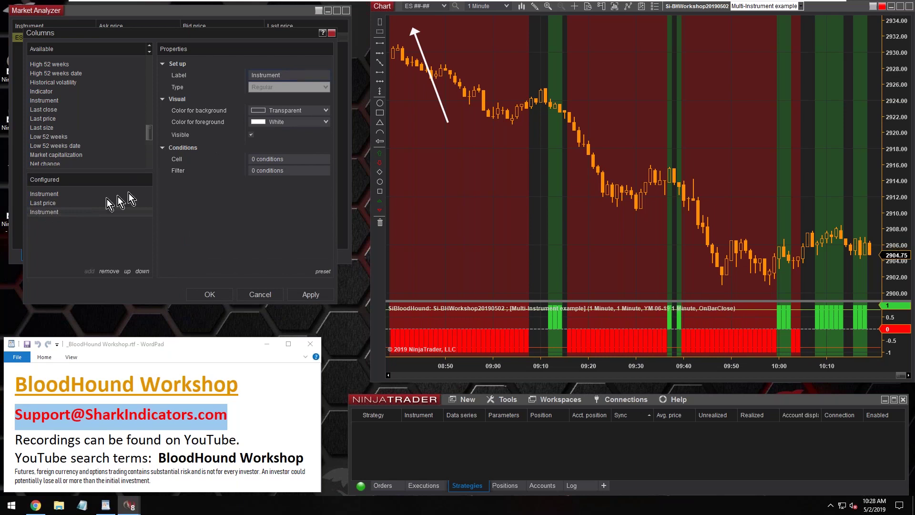
click(109, 271)
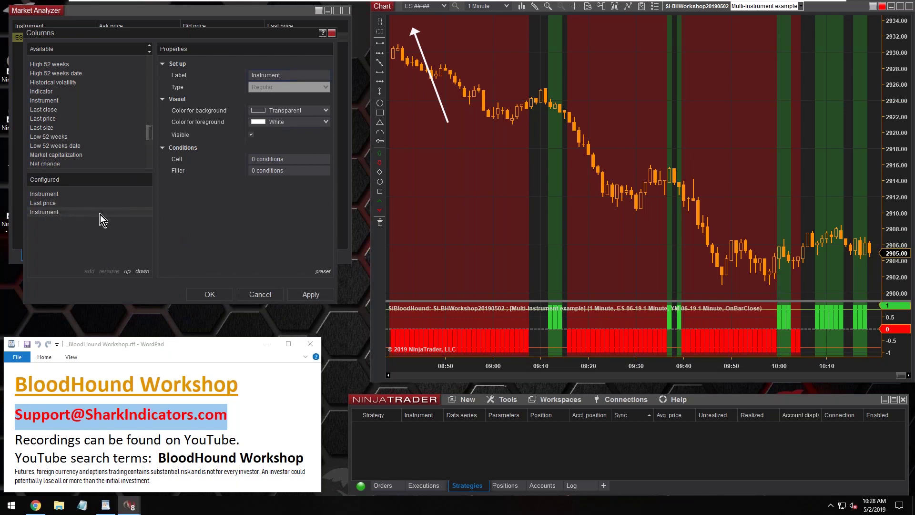
Add an Indicator column to the Market Analyzer and set its indicator to SiBloodHound from the SharkIndicators group
click(42, 93)
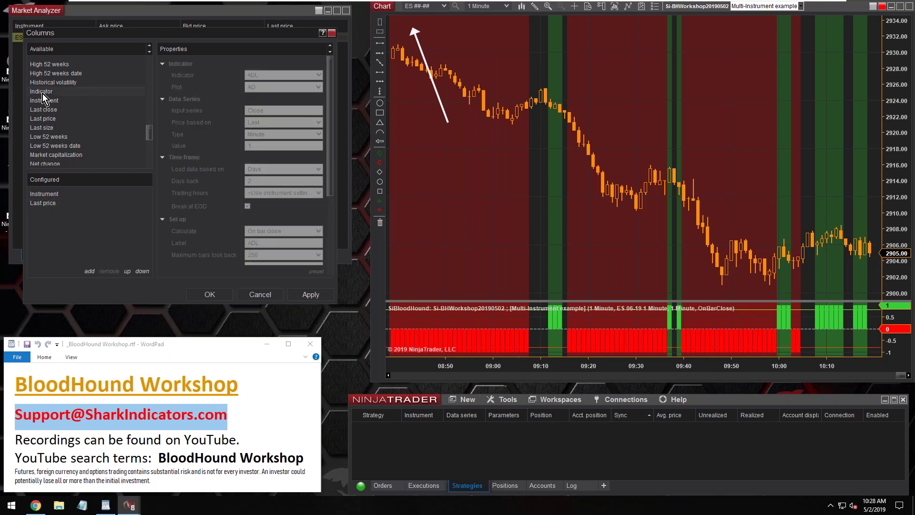
double_click(42, 92)
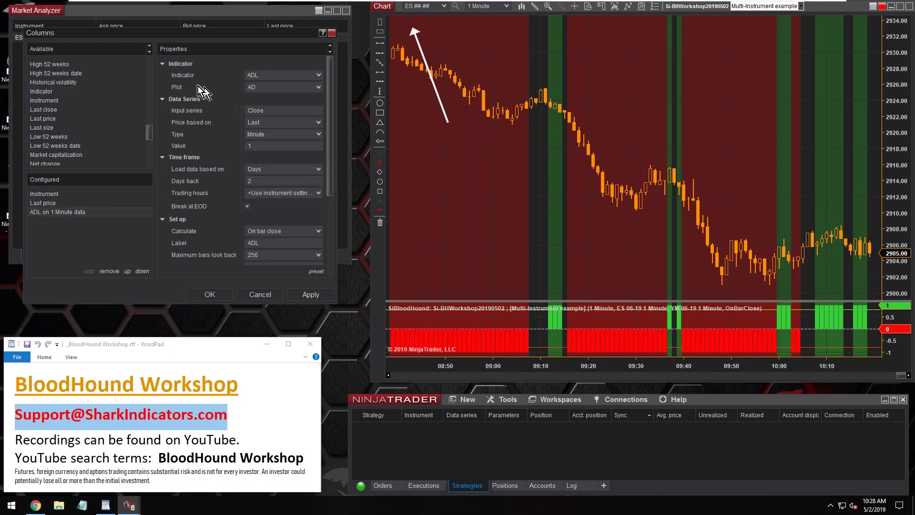
click(316, 75)
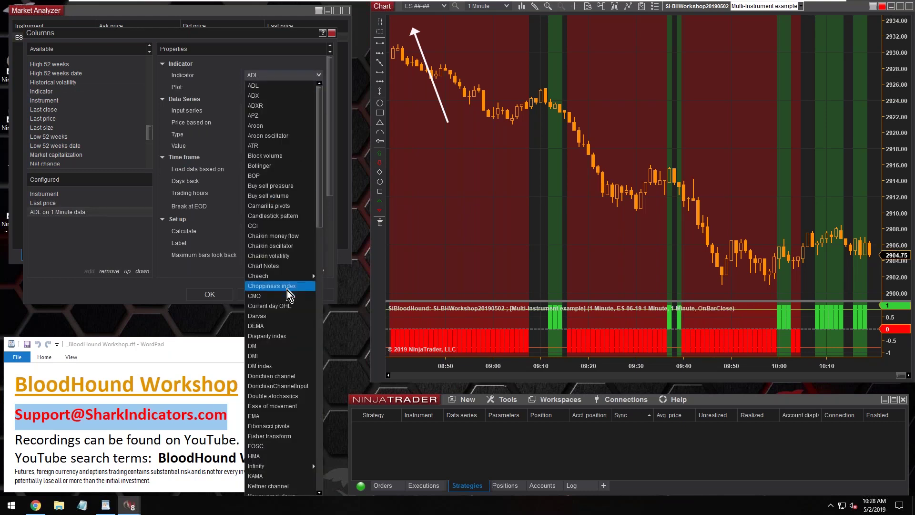
scroll(287, 292, down, 19)
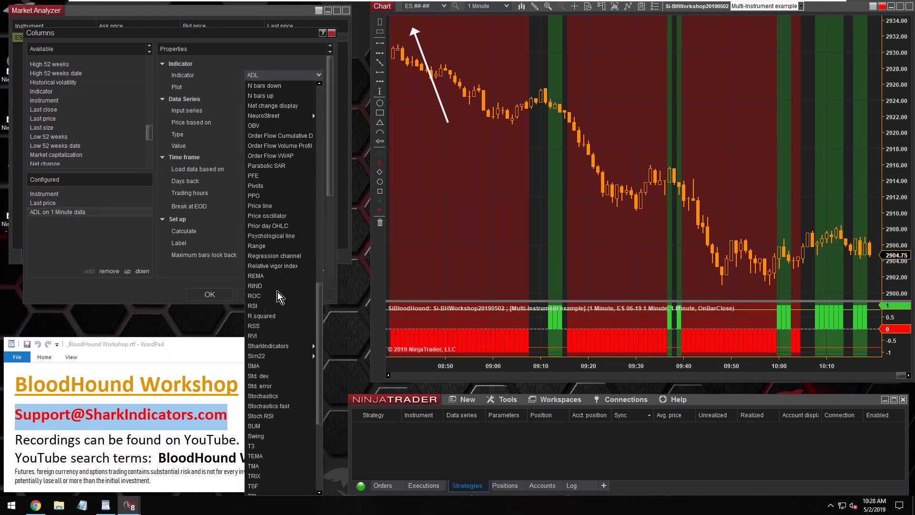
scroll(268, 291, down, 1)
mouse_move(264, 318)
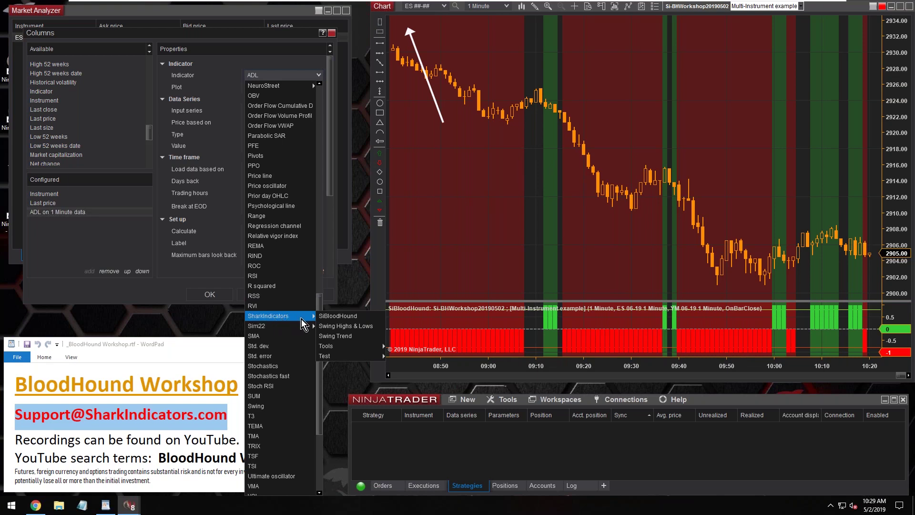
click(336, 316)
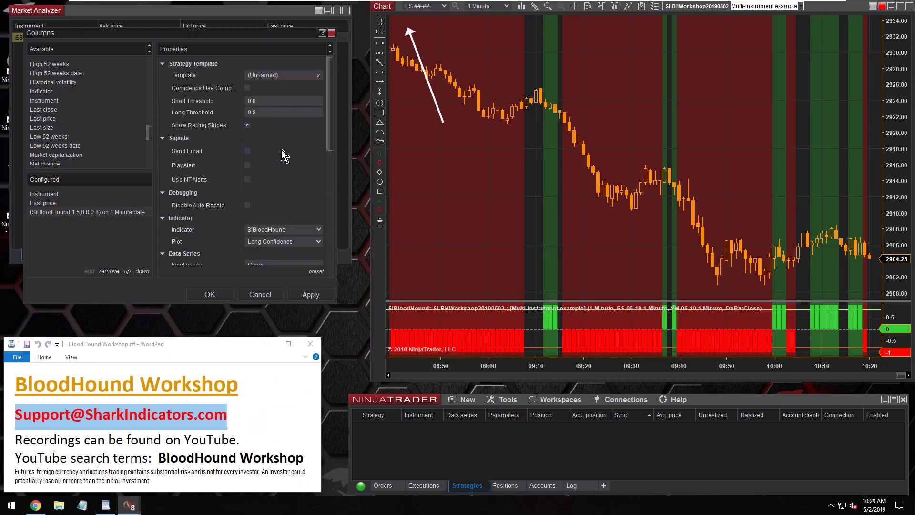
Load the Si-BHWorkshop20190502.bht template into the SiBloodHound column and select its Multi-Instrument example logic
click(249, 76)
click(282, 76)
click(215, 94)
click(196, 94)
drag(225, 94, 231, 93)
key(Escape)
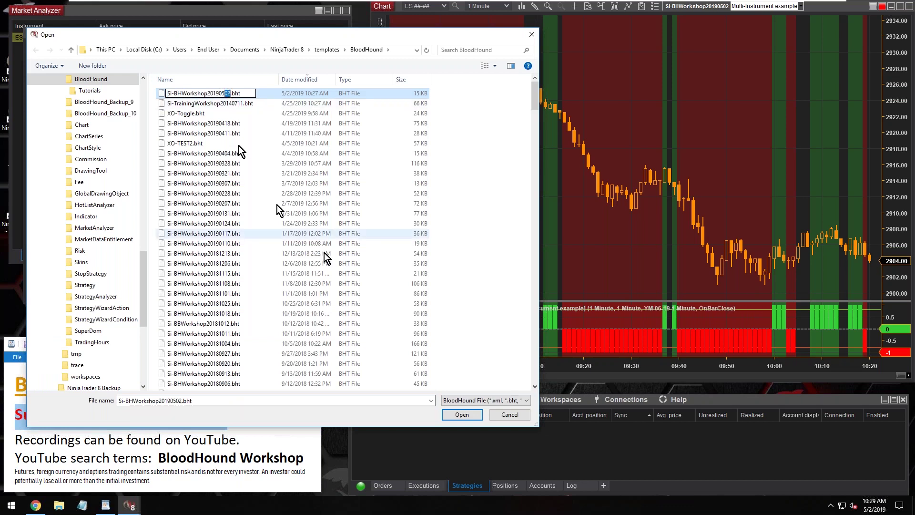
click(450, 416)
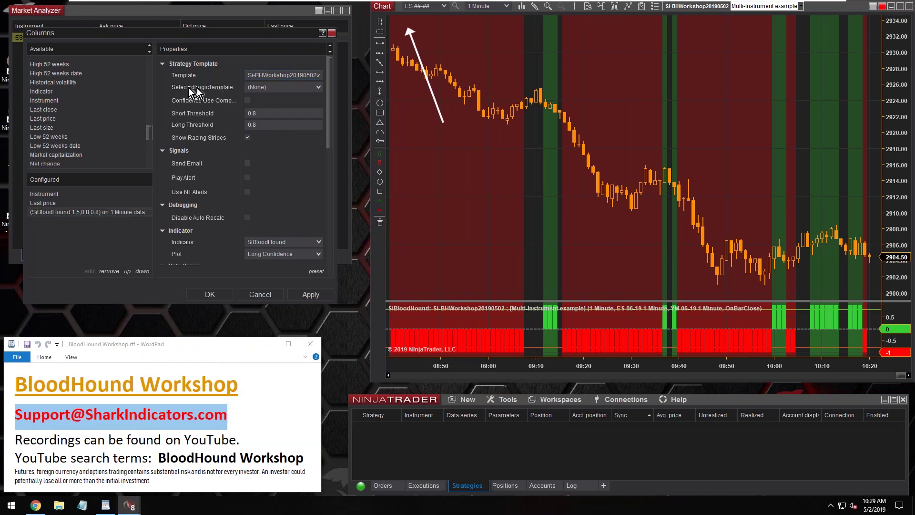
click(277, 88)
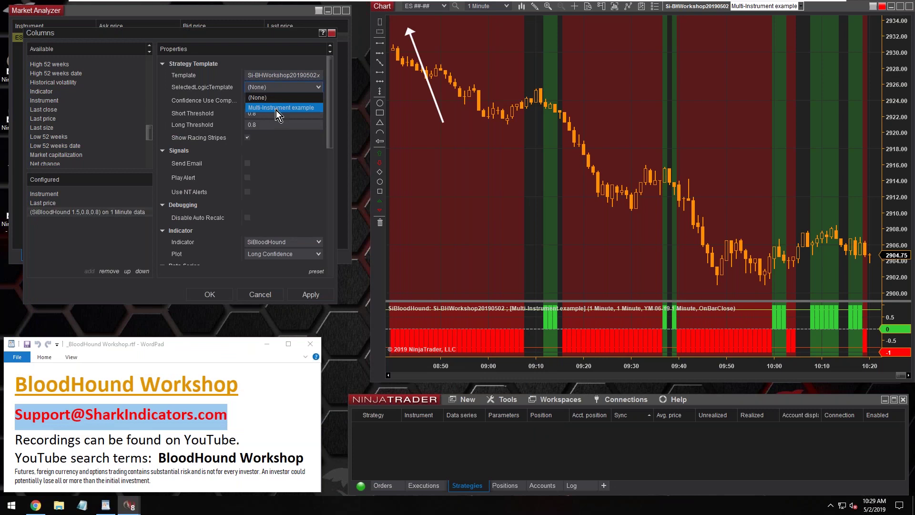
click(302, 109)
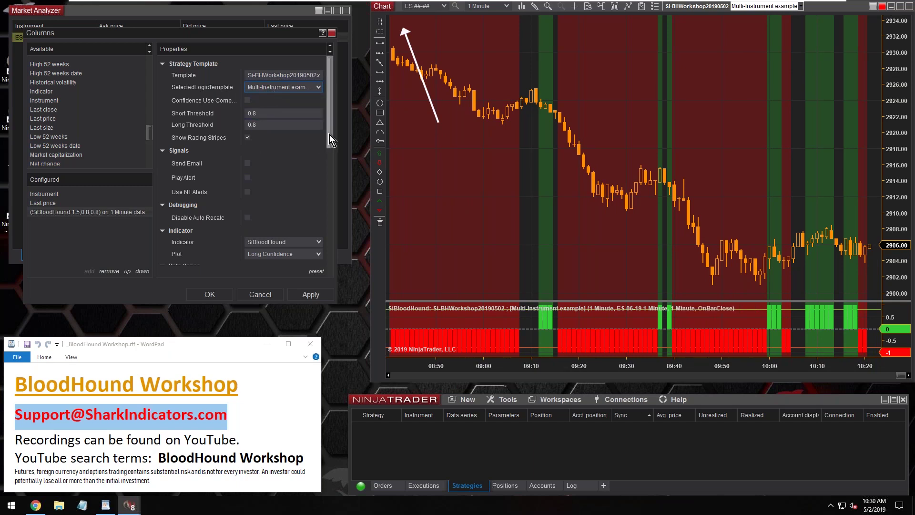
Set the SiBloodHound column's Plot to Market Analyzer
drag(331, 135, 334, 185)
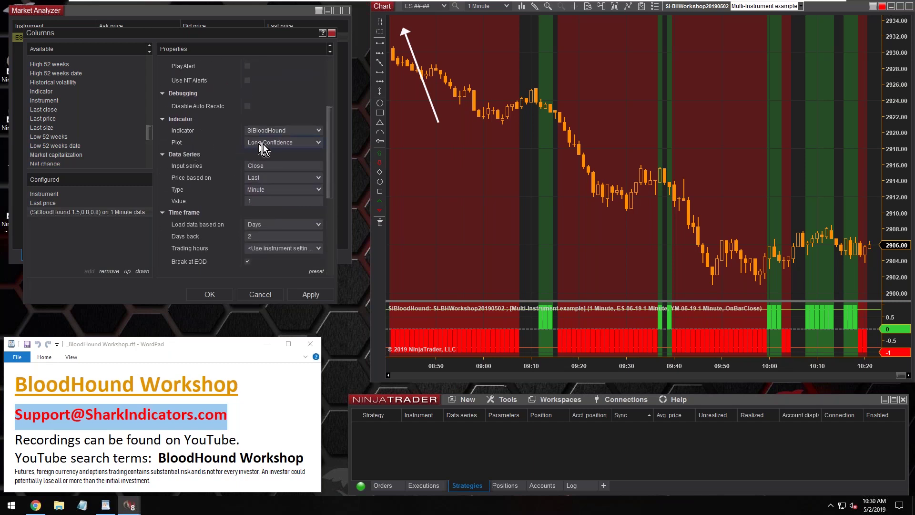
click(319, 144)
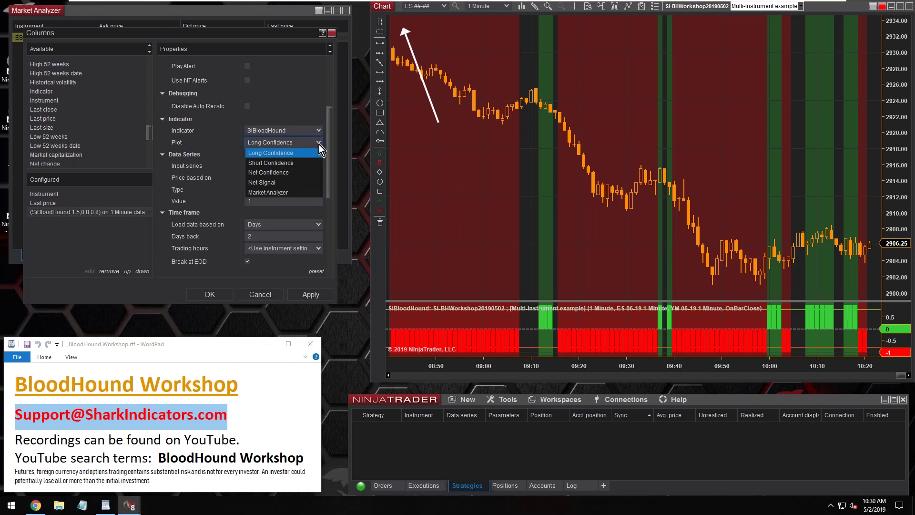
click(281, 193)
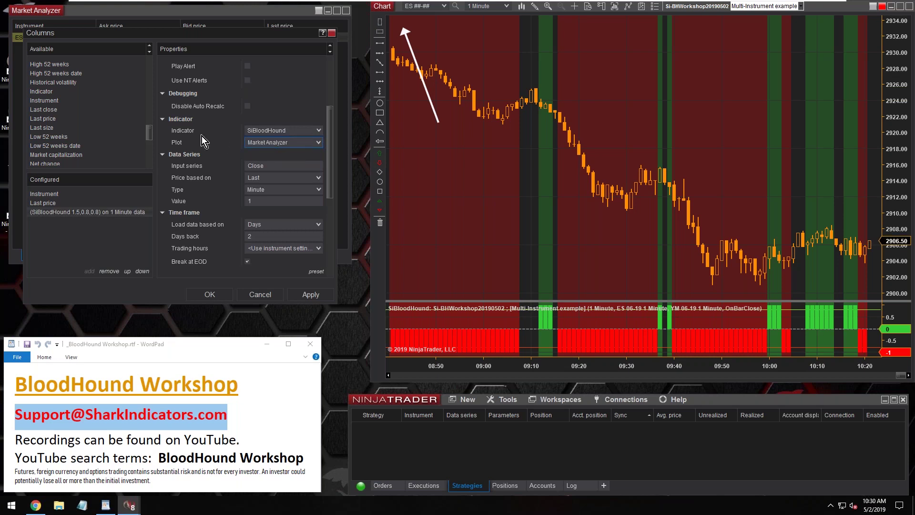
click(303, 143)
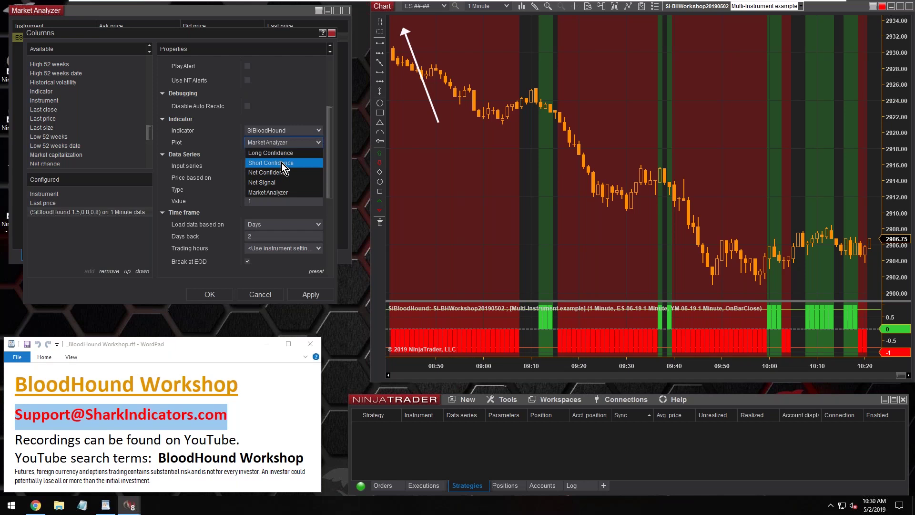
click(278, 194)
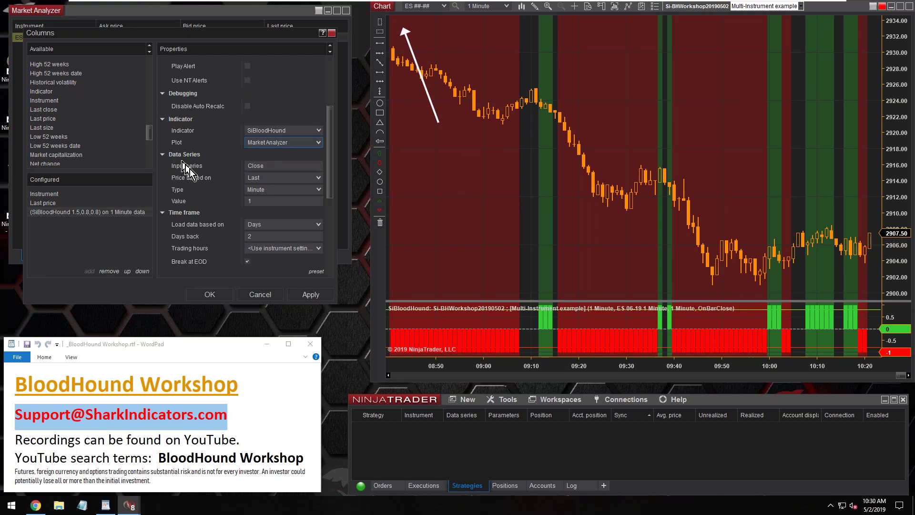
Set the SiBloodHound column's Days back to 0 and accept the Market Analyzer column settings
click(254, 201)
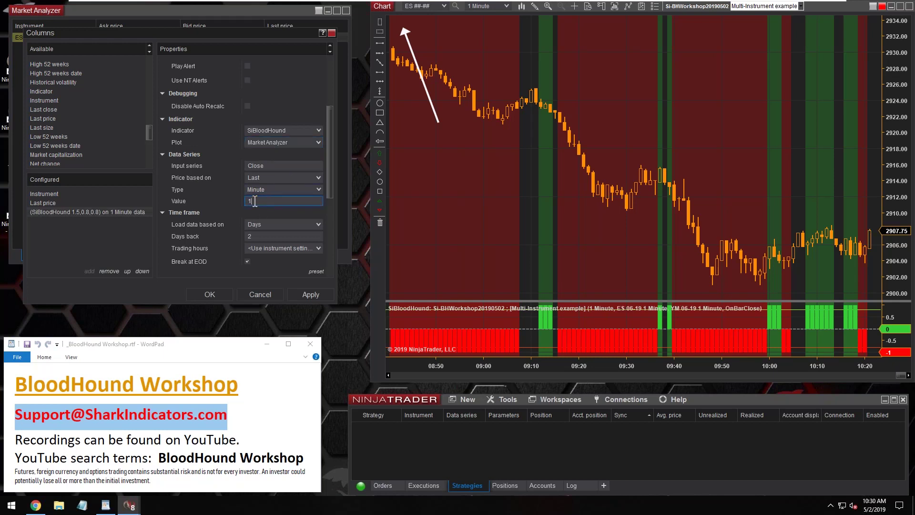
drag(331, 191, 331, 206)
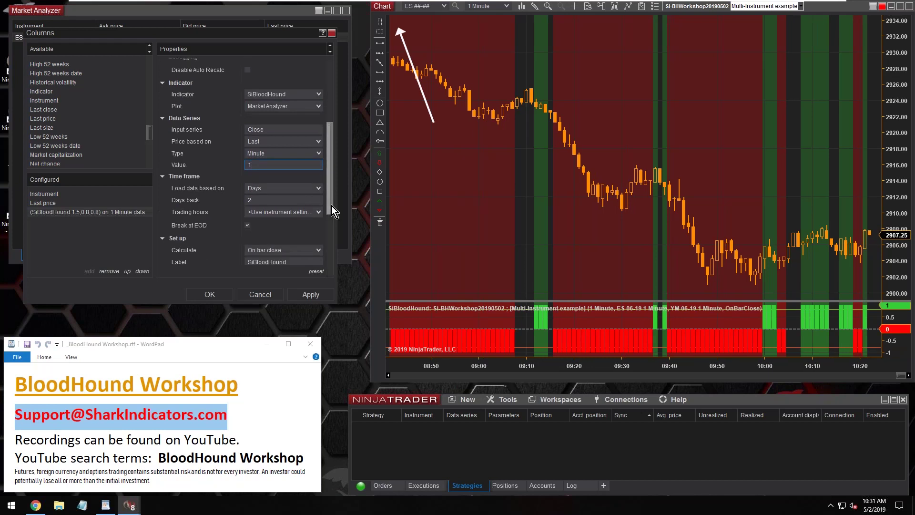
click(256, 201)
text(0)
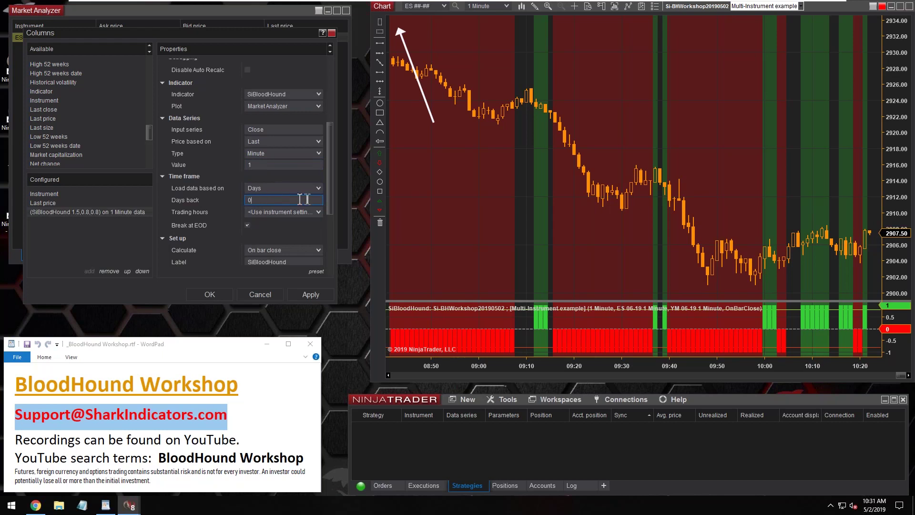
drag(332, 201, 330, 267)
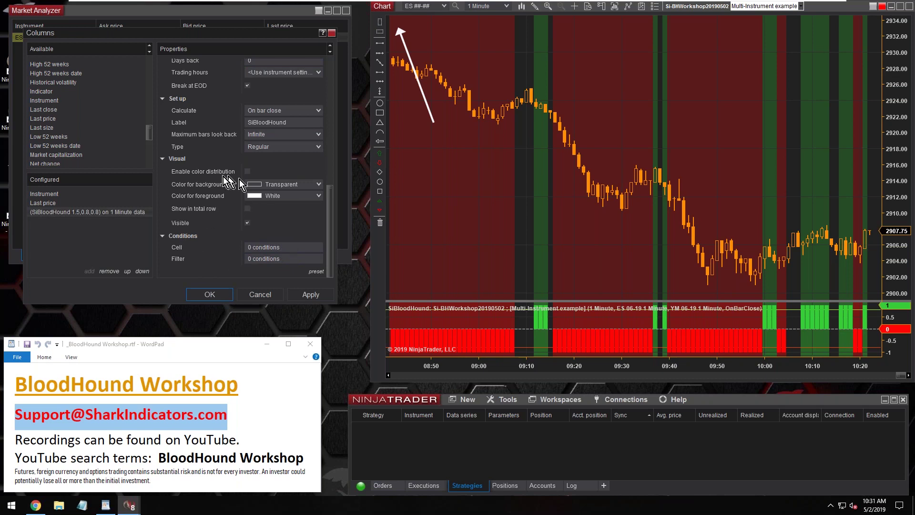
click(197, 298)
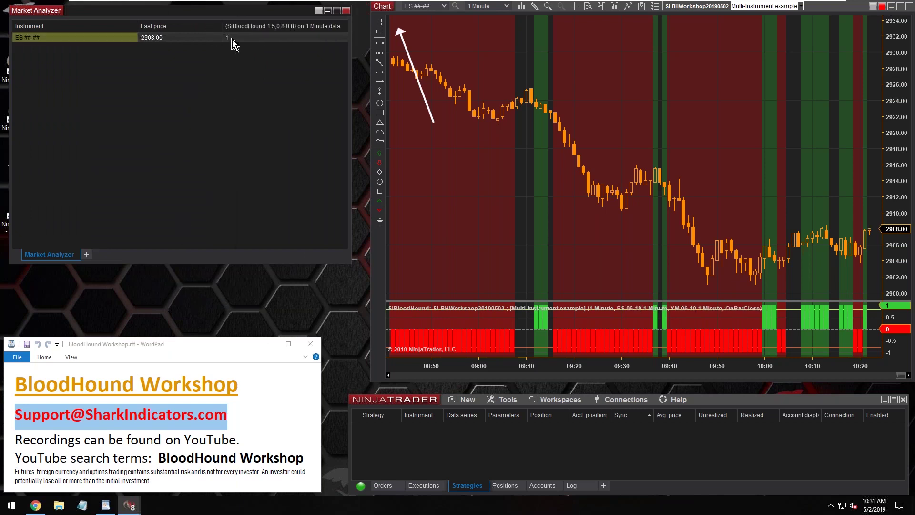
Reposition the white arrow on the ES chart so it slants upward and points to the bars near 10:03
click(419, 87)
mouse_move(419, 87)
mouse_down()
mouse_move(501, 204)
mouse_move(493, 149)
mouse_move(608, 170)
mouse_move(576, 209)
mouse_move(674, 211)
mouse_move(647, 204)
mouse_up()
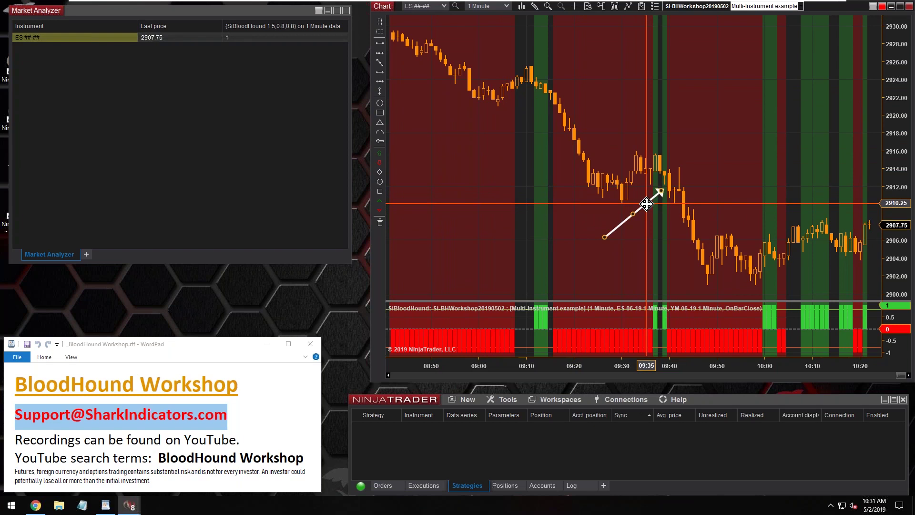
mouse_move(647, 204)
mouse_down()
mouse_move(640, 181)
mouse_move(674, 202)
mouse_move(759, 215)
mouse_up()
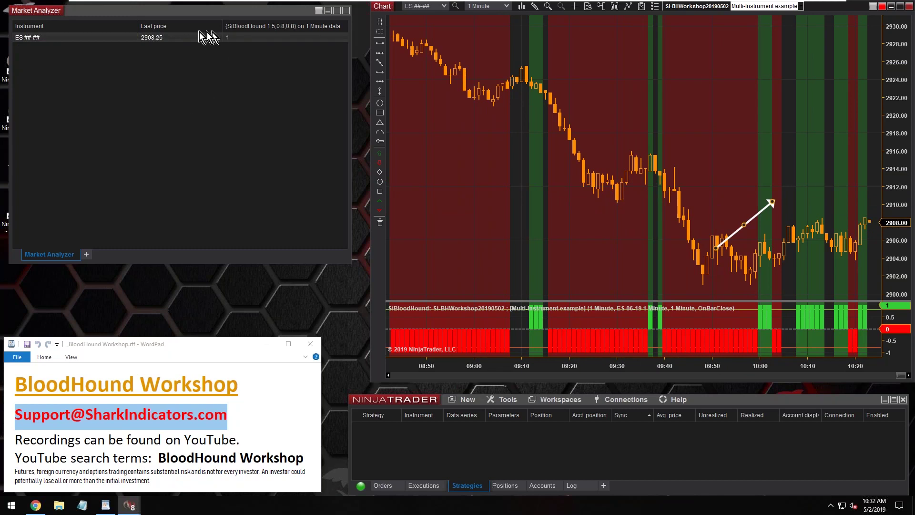
click(216, 62)
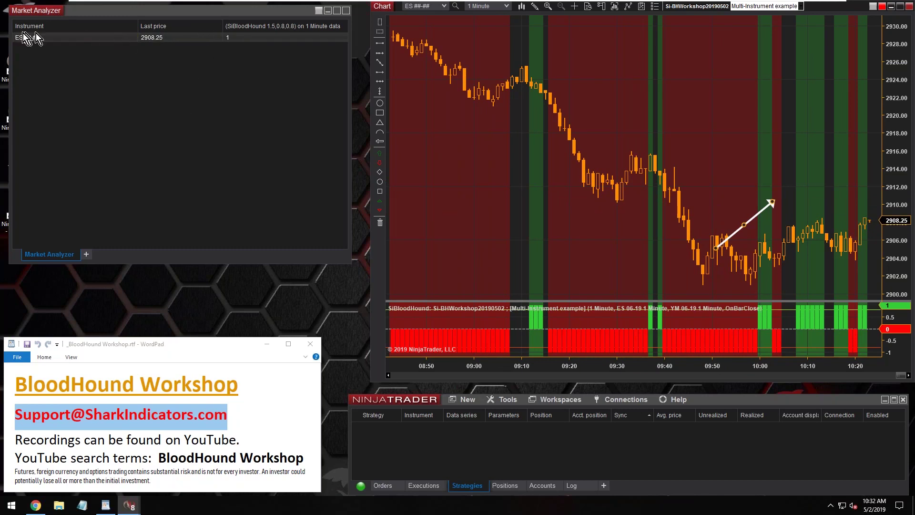
click(25, 39)
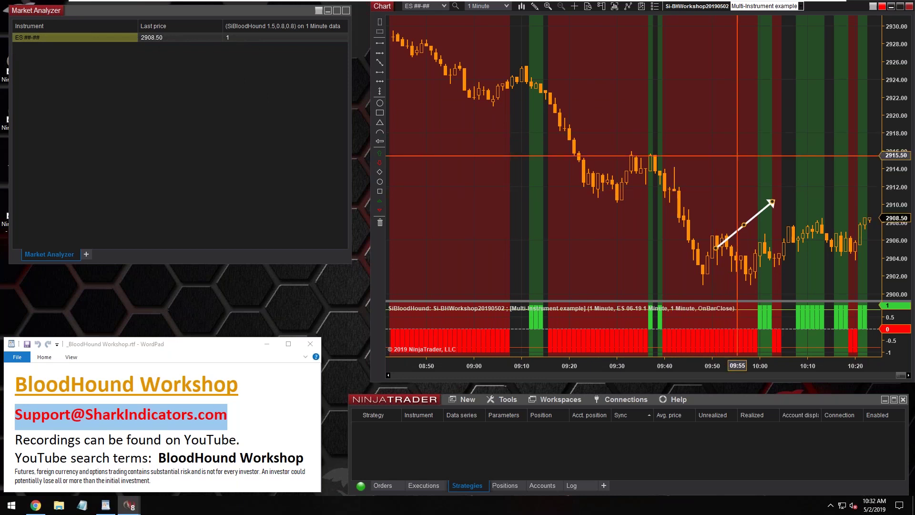
Narrow the Market Analyzer window by moving its right edge inward
click(350, 128)
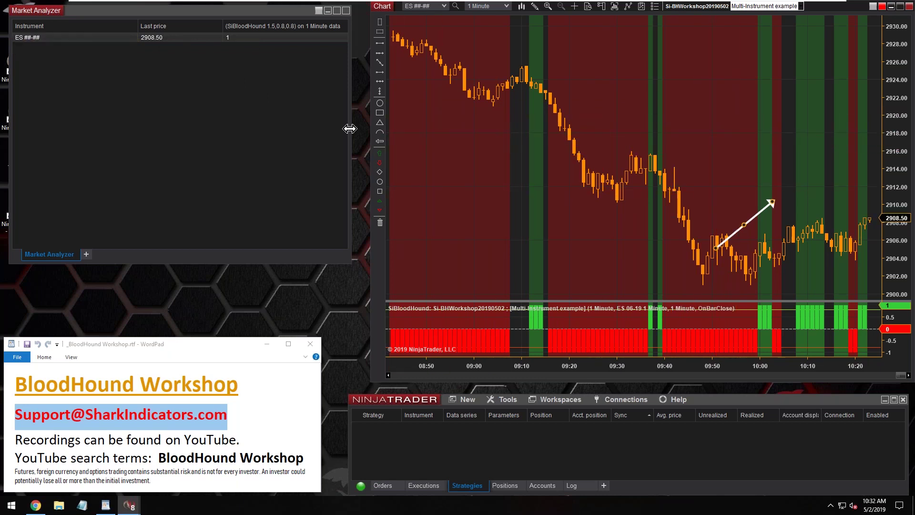
click(350, 129)
drag(350, 129, 265, 131)
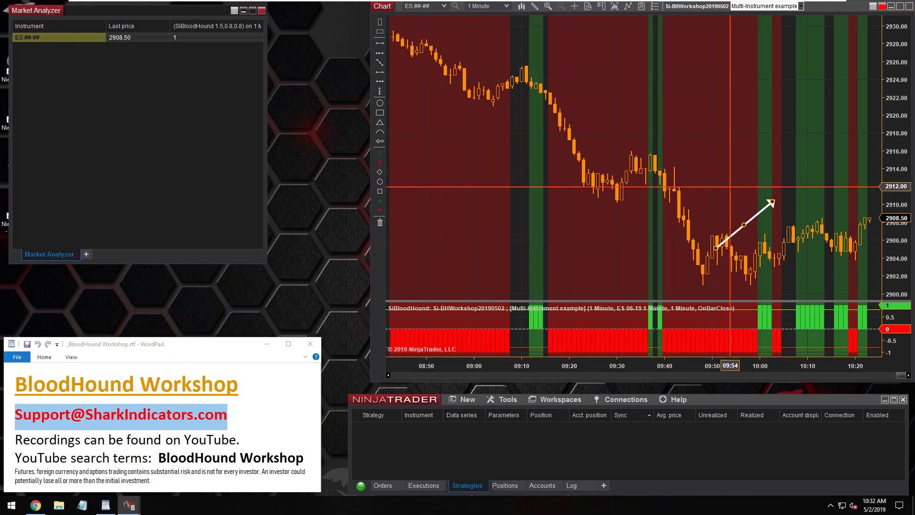
Move the arrow to point at the latest chart bars near 10:20 and make the chart's SiBloodHound panel taller
mouse_move(753, 213)
mouse_down()
mouse_move(844, 215)
mouse_move(838, 205)
mouse_move(840, 217)
mouse_up()
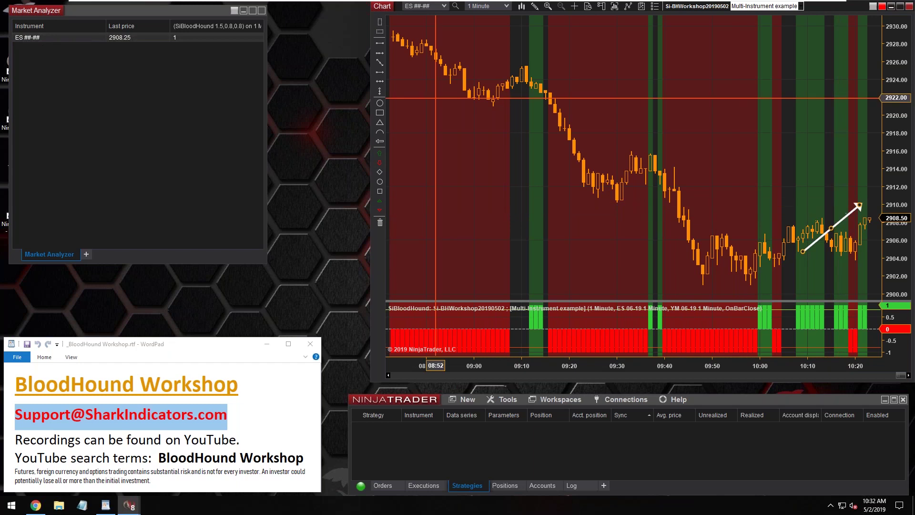
click(182, 39)
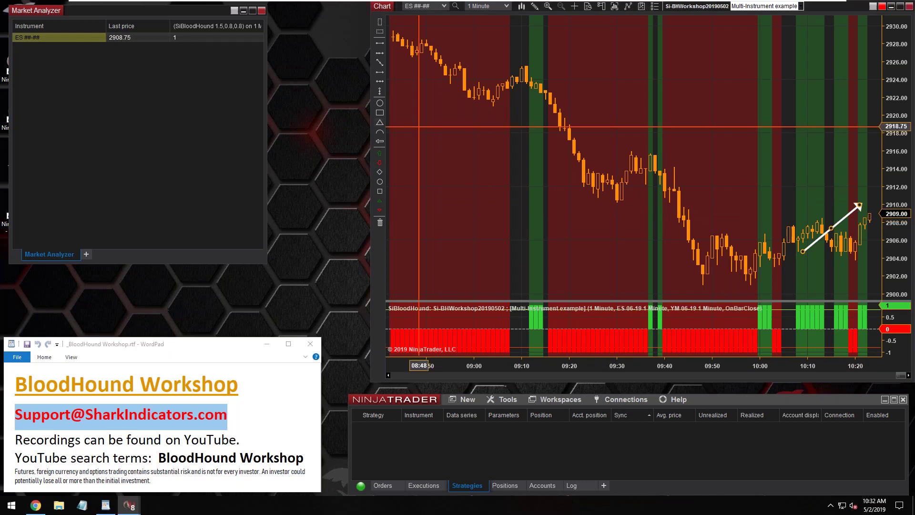
drag(819, 300, 826, 243)
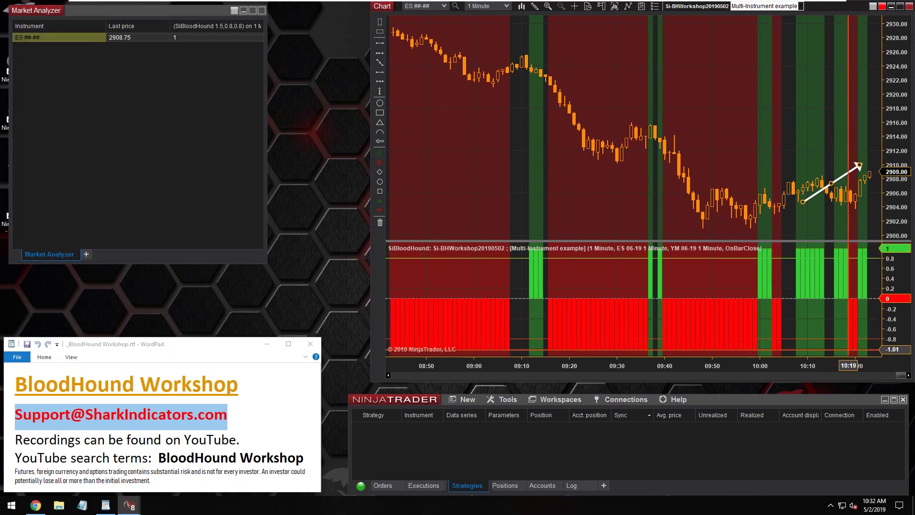
drag(788, 242, 787, 270)
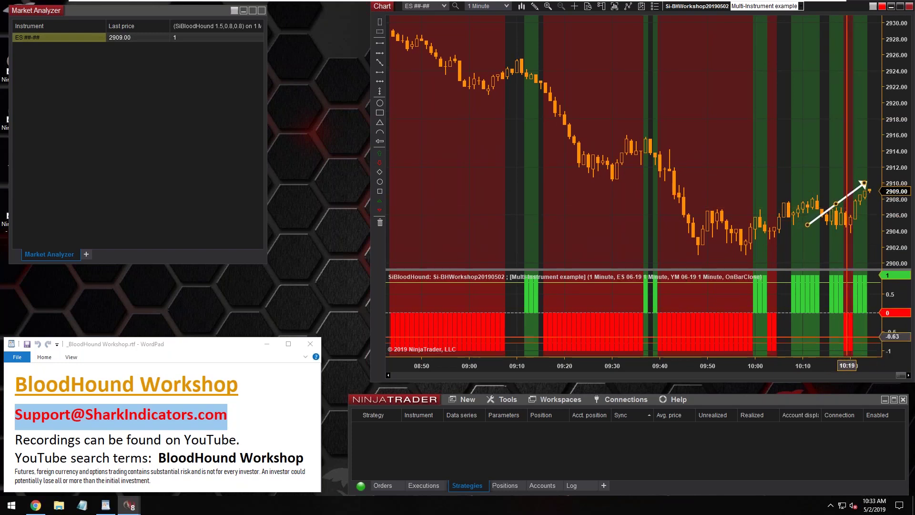
click(186, 37)
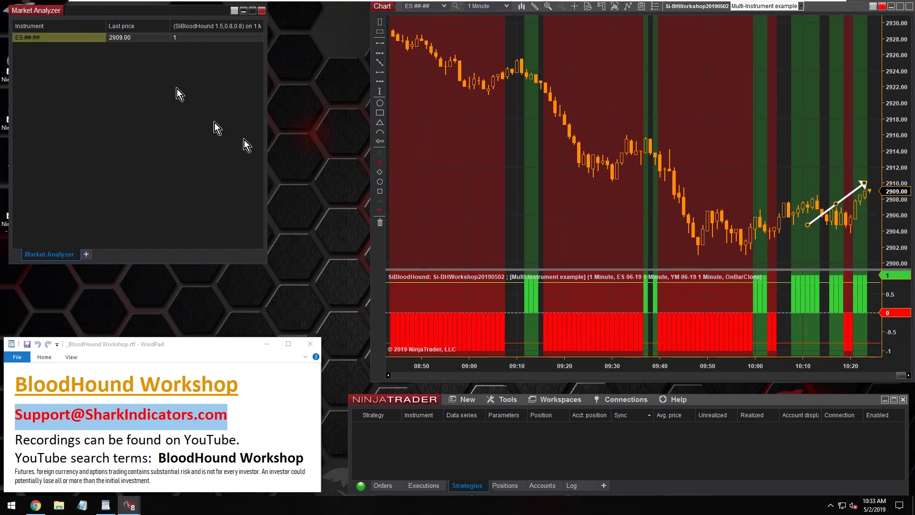
Shrink the Market Analyzer window further in width and height to fit closely around its single ES row
drag(268, 126, 244, 125)
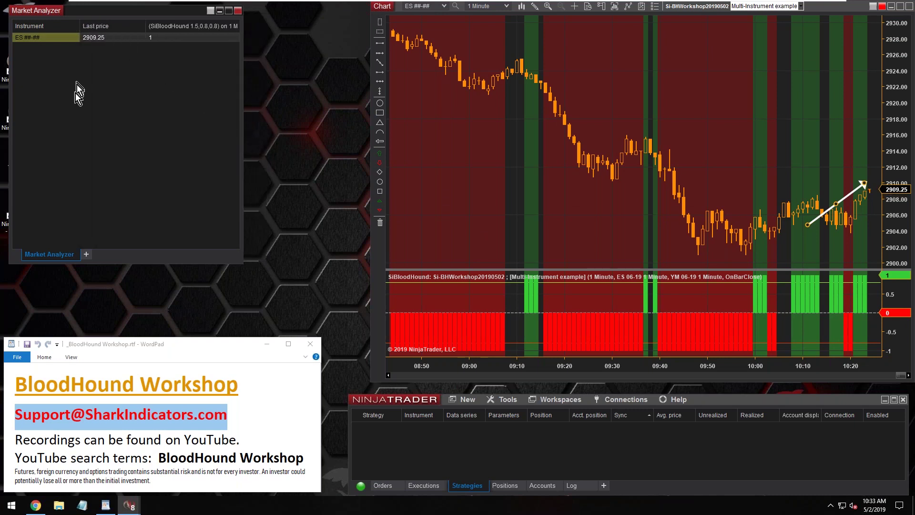
drag(129, 264, 129, 74)
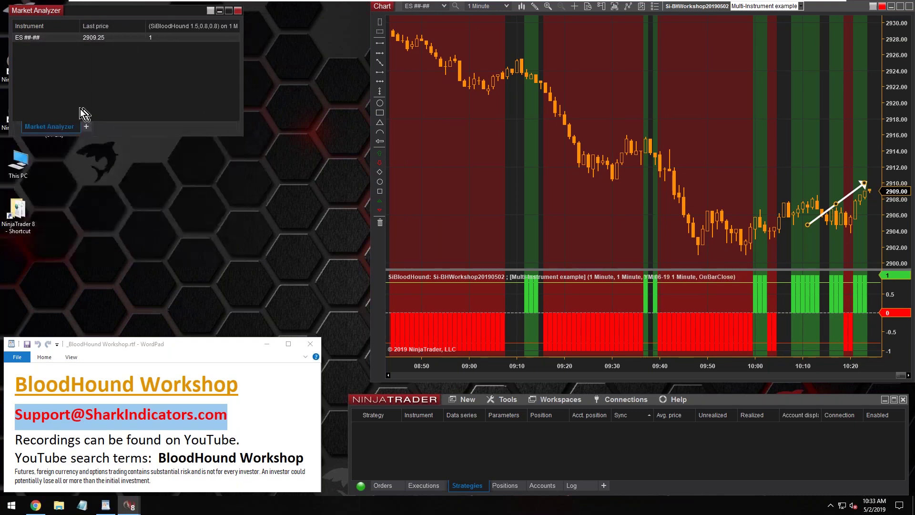
click(45, 36)
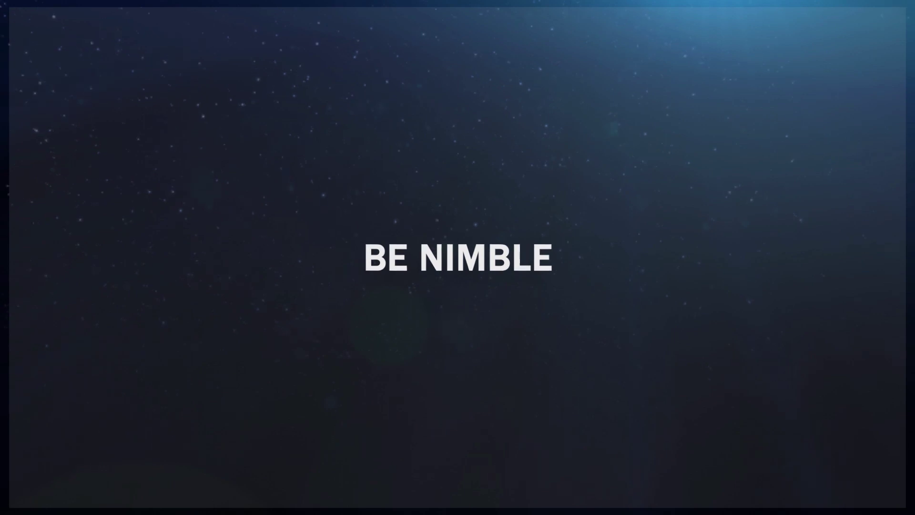